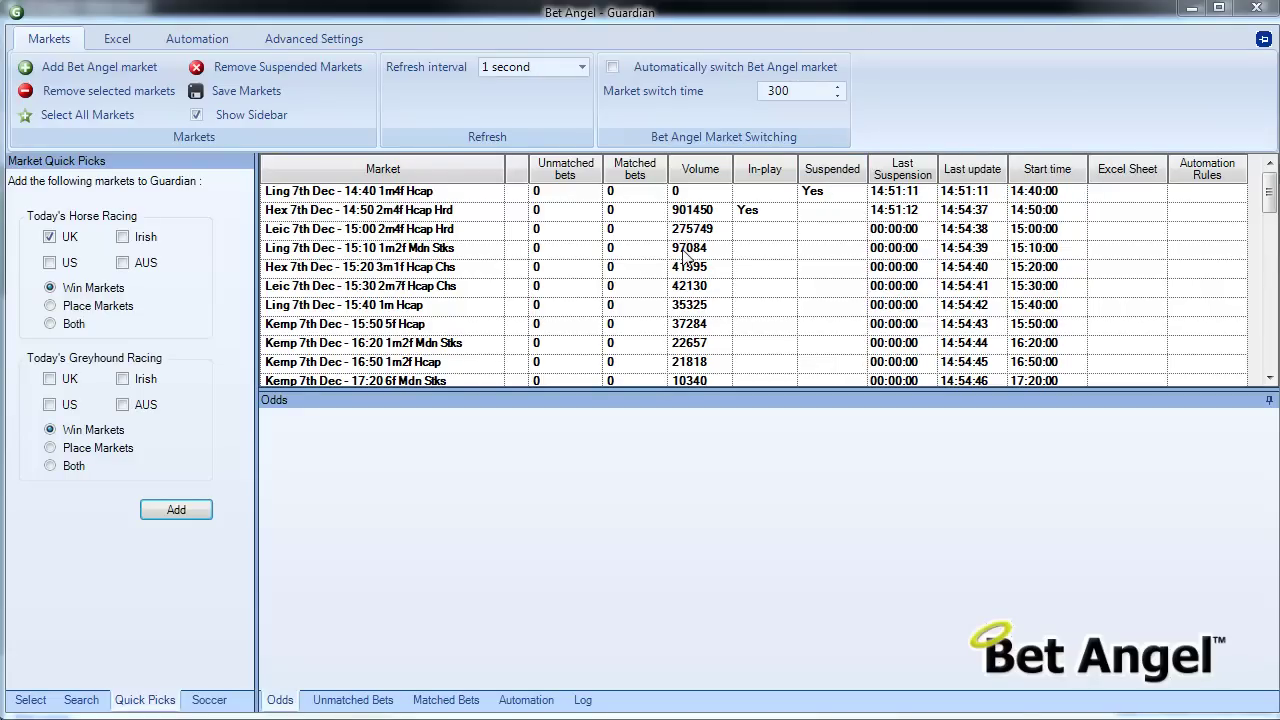
Create a new automation rules file for the Leic 7th Dec 15:00 market and widen the rules editor window.
left_click(410, 233)
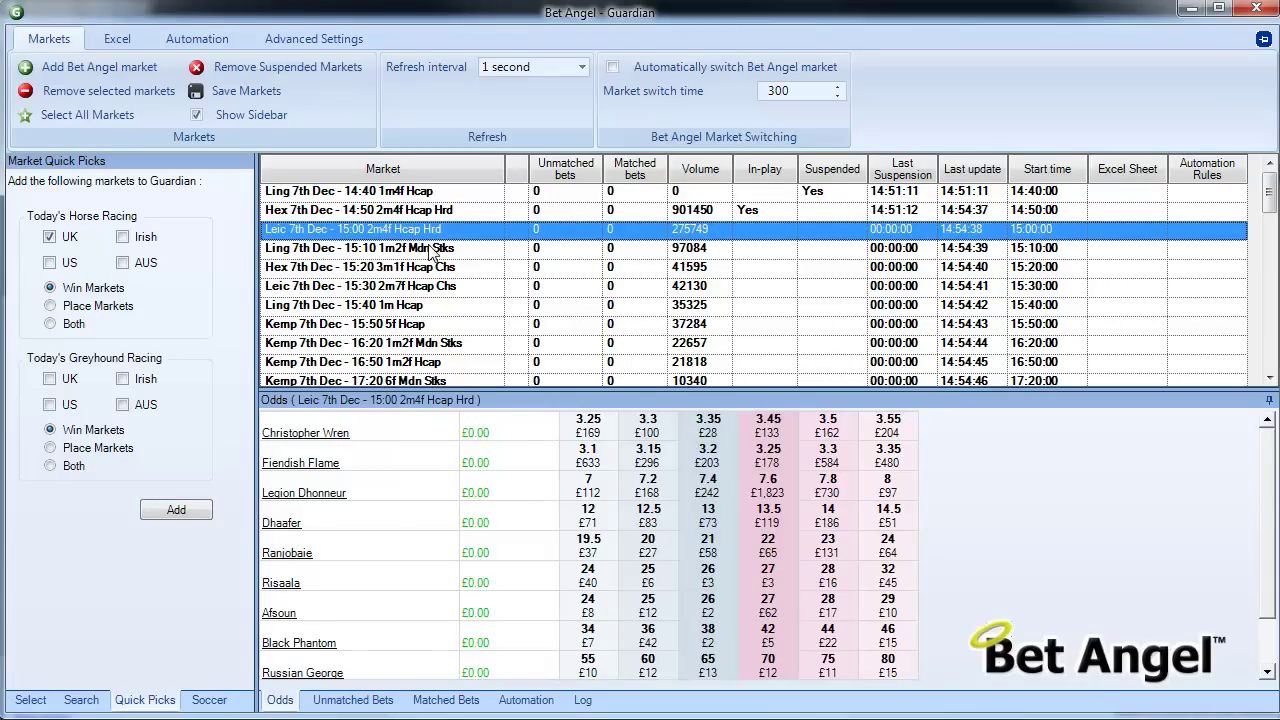
left_click(205, 45)
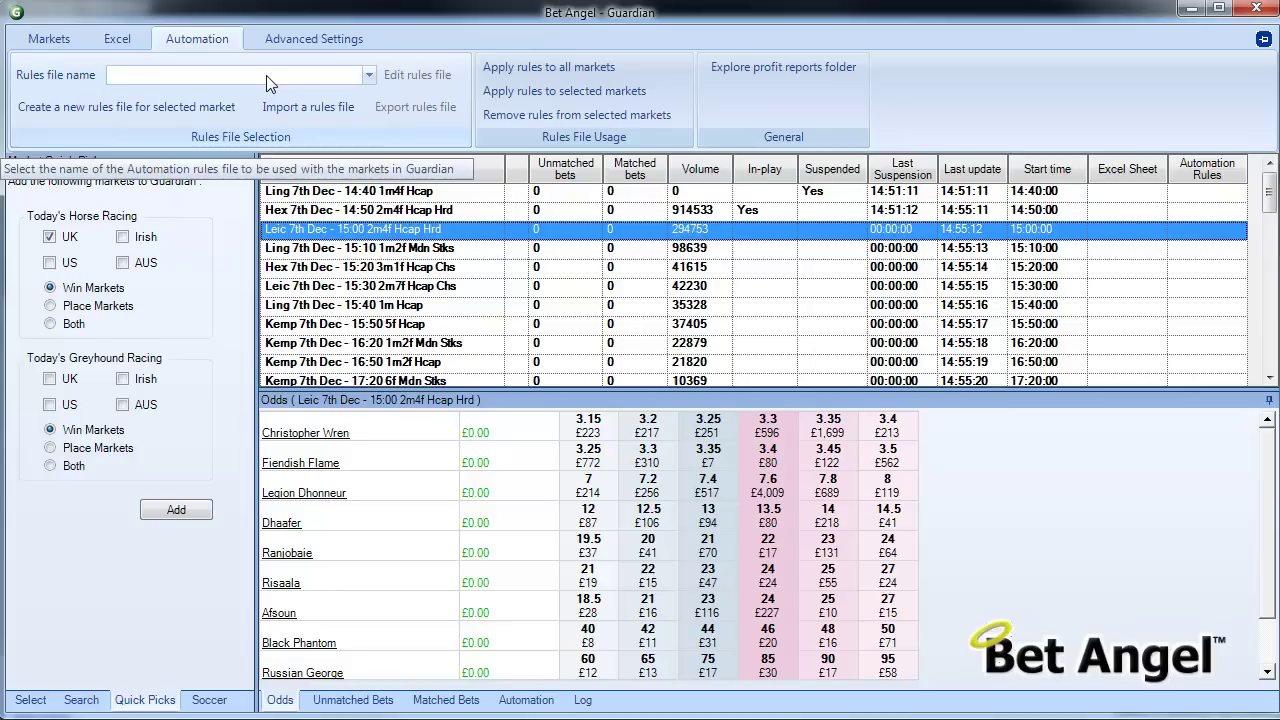
left_click(173, 104)
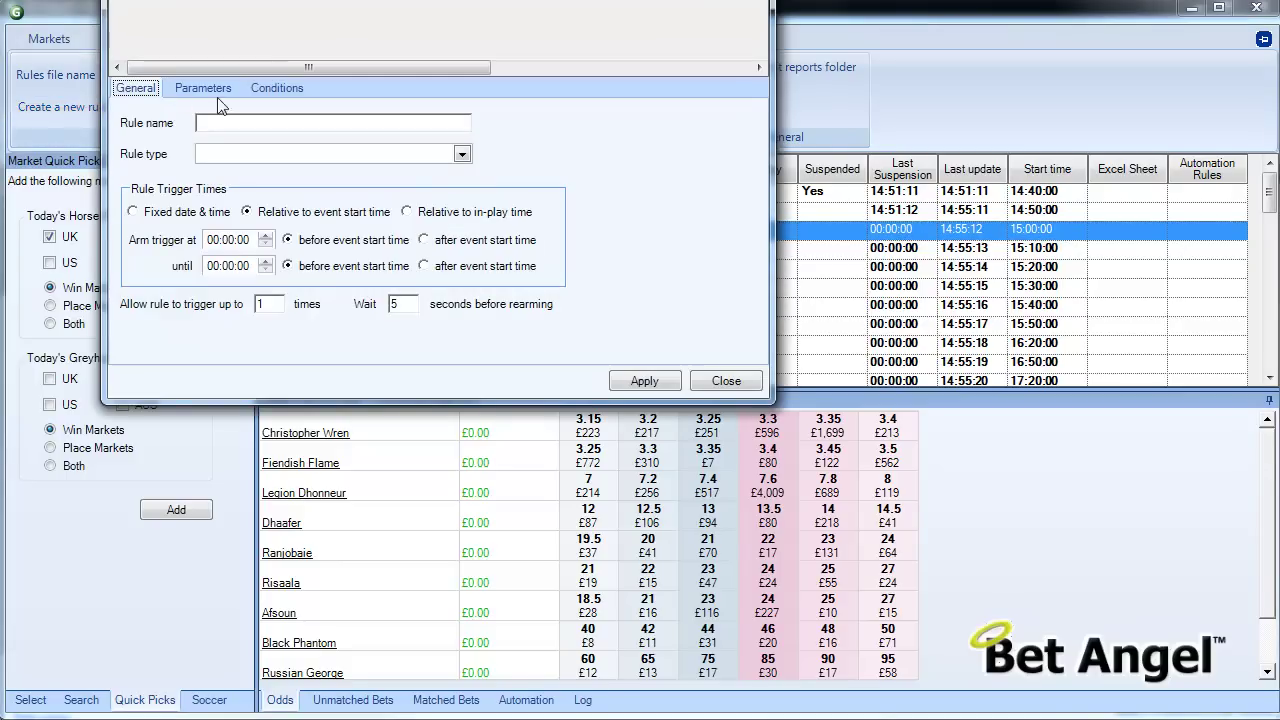
left_click_drag(458, 0, 526, 167)
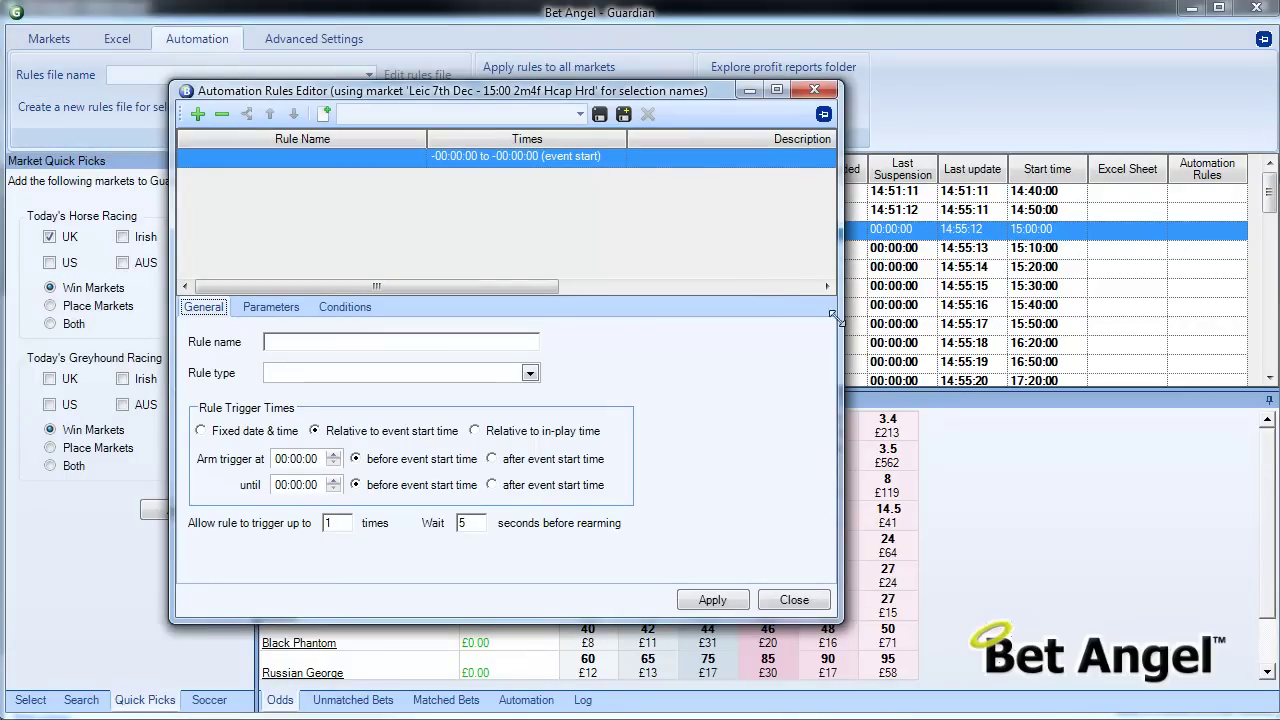
left_click_drag(838, 318, 1210, 336)
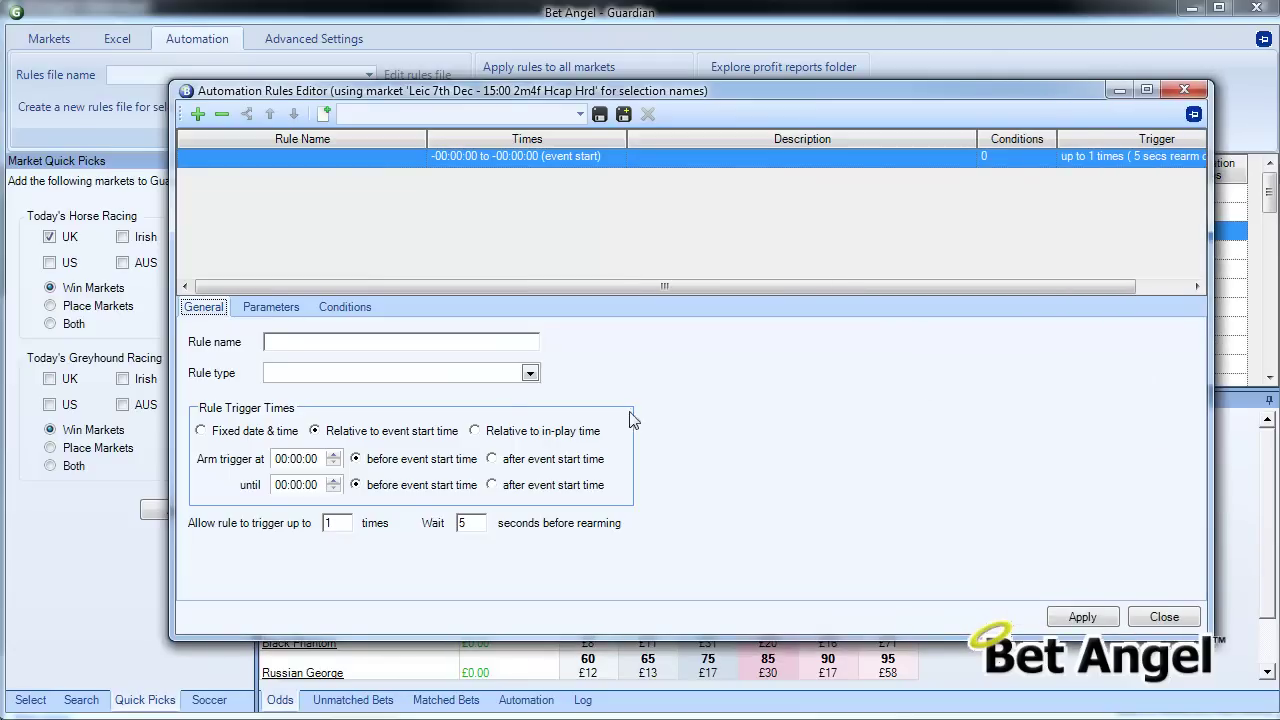
Name the new rule "Place a back bet" and set its rule type to Place Back Bet.
left_click(396, 345)
type("Place a be")
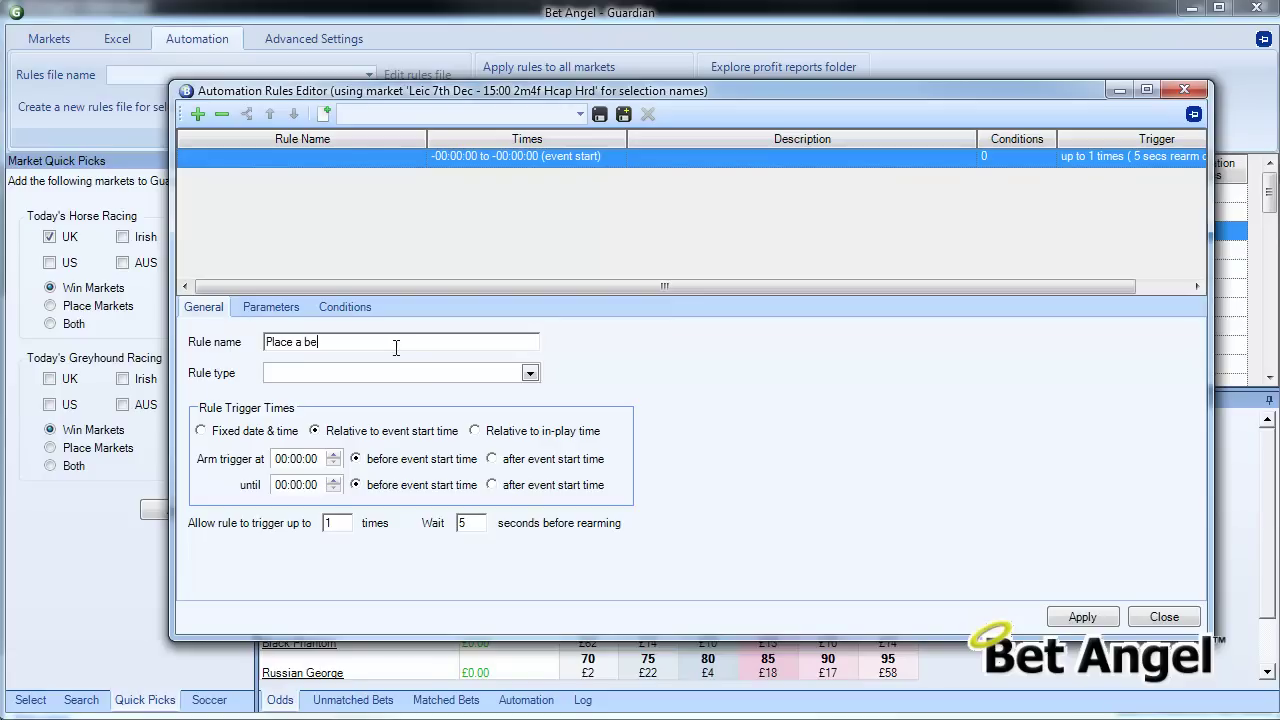
key("BackSpace")
type("ack bet")
left_click(530, 373)
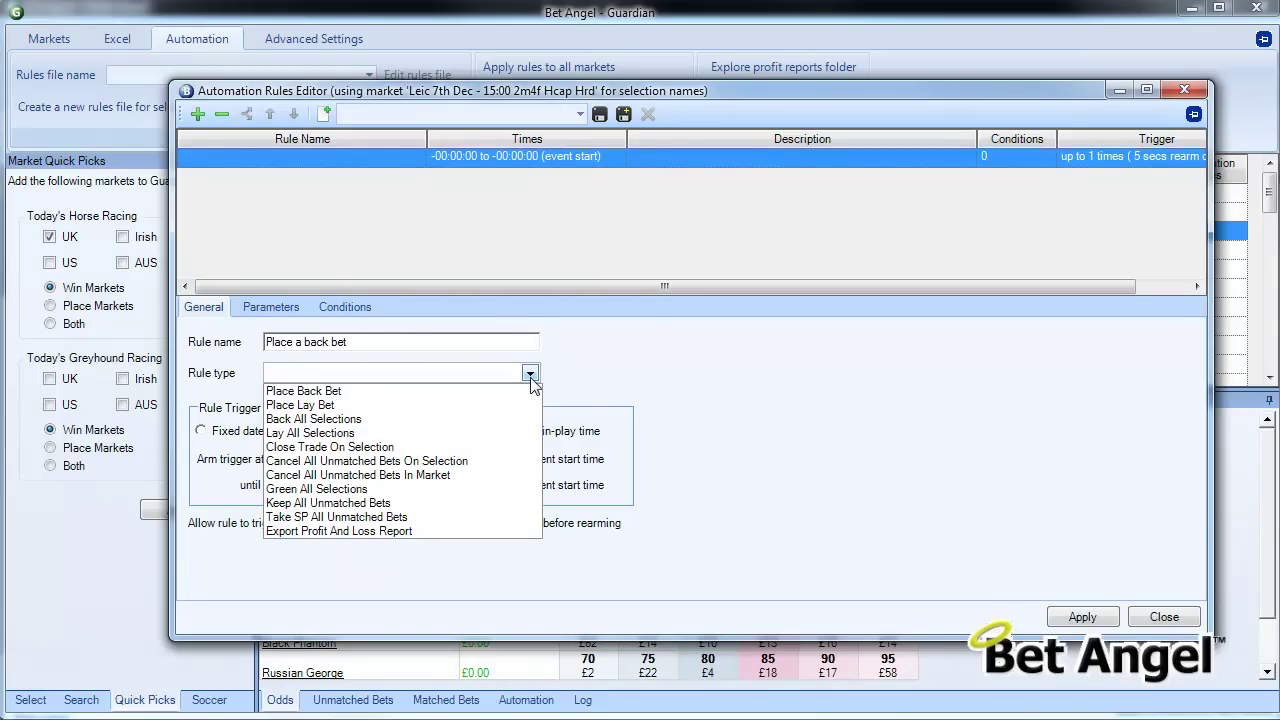
left_click(470, 394)
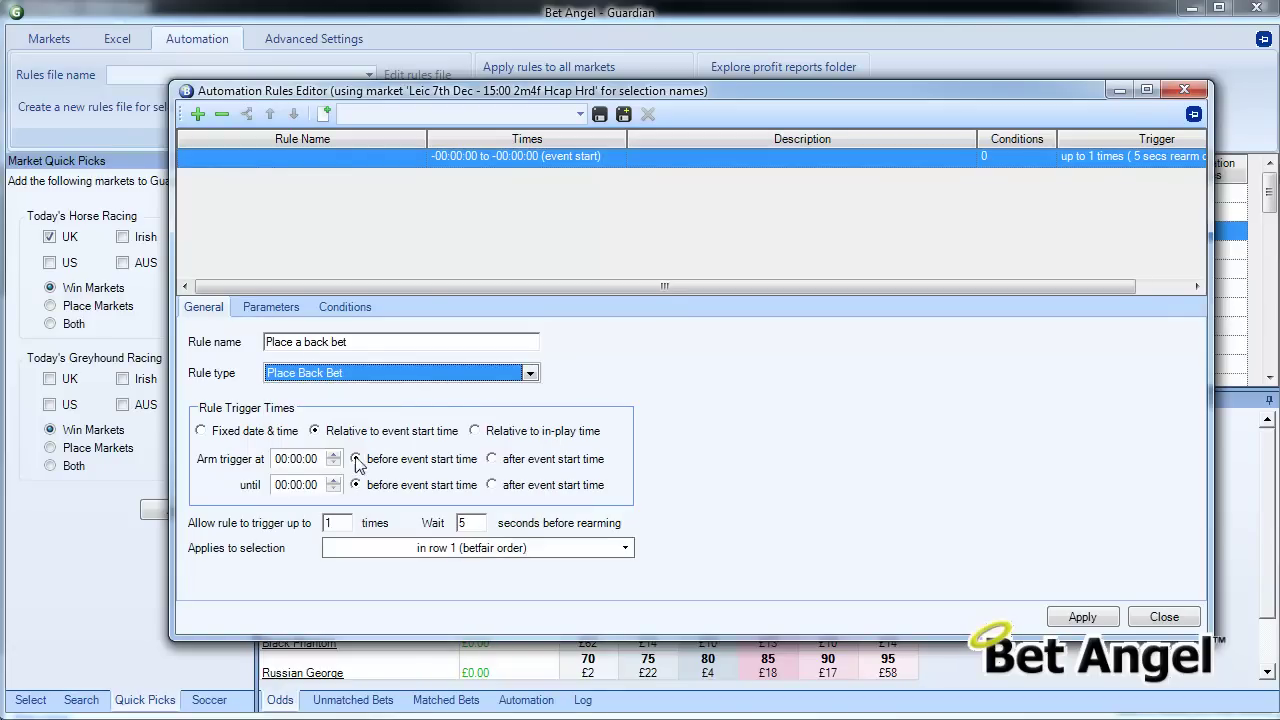
Arm the rule from 00:05:00 until 00:00:10 before the event start and allow it to trigger up to 100 times.
left_click(298, 458)
type("25")
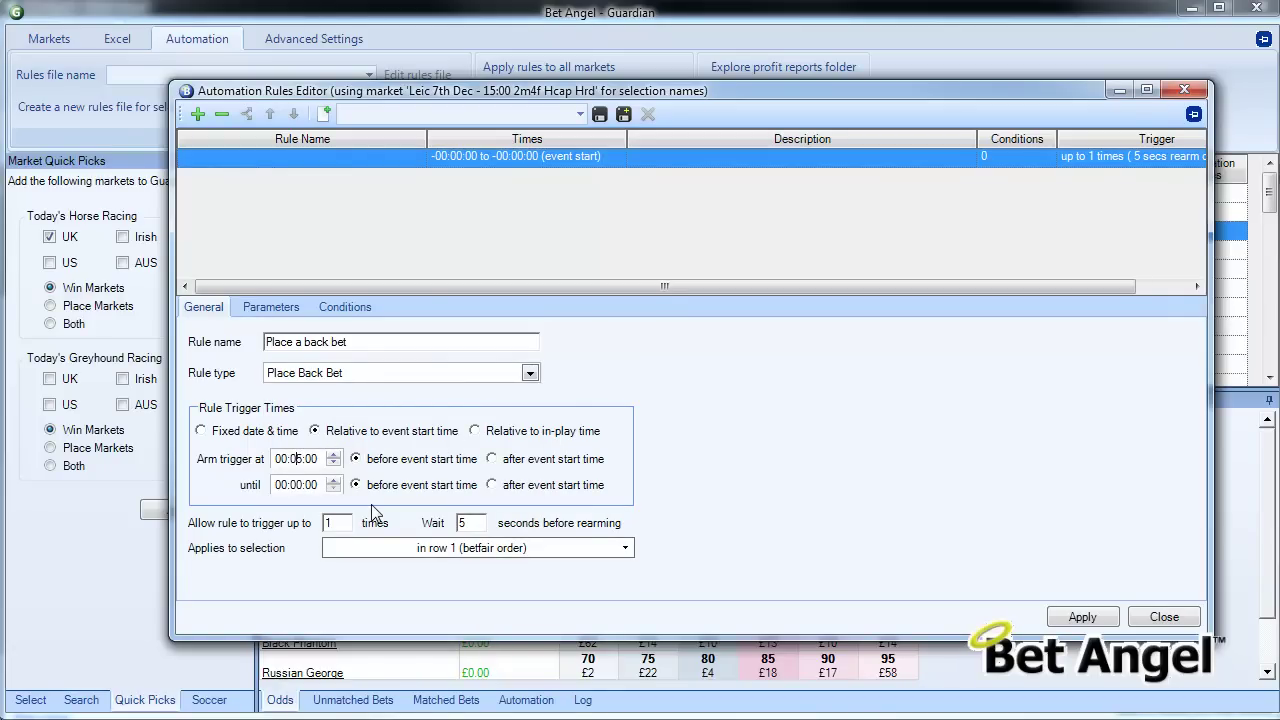
left_click(317, 485)
type("7")
type("10")
type("00")
left_click(515, 549)
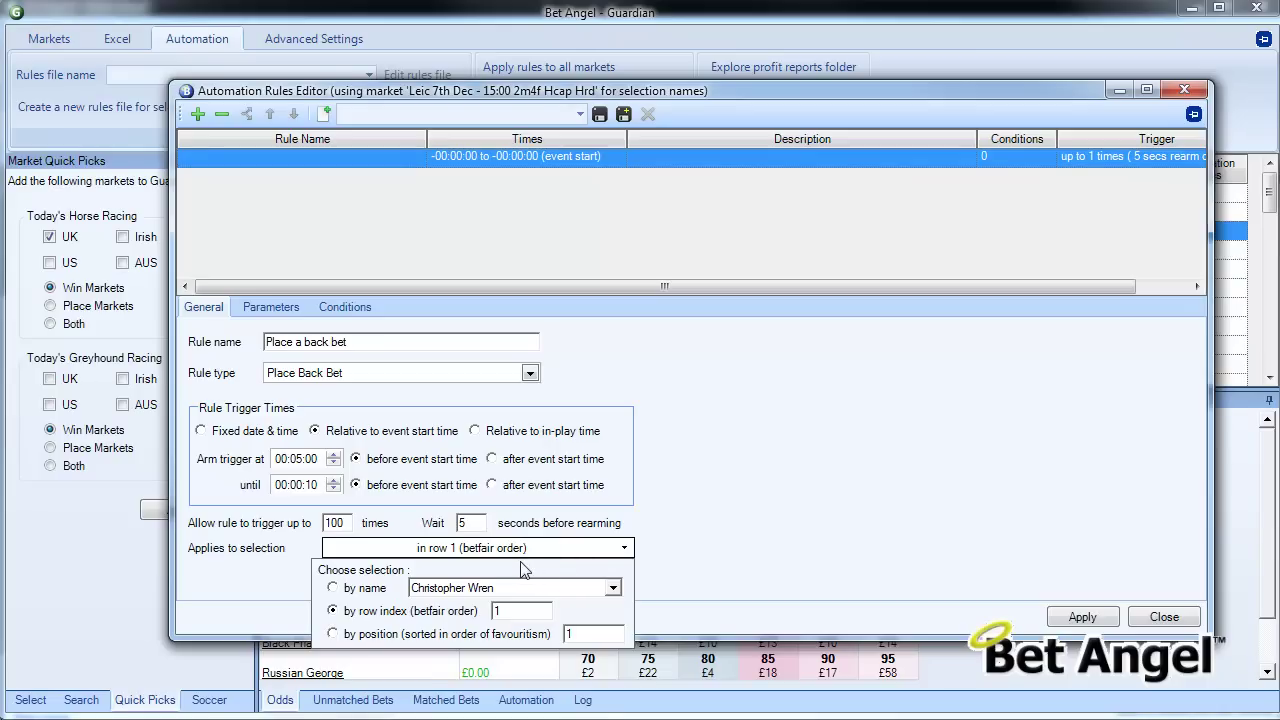
left_click(783, 506)
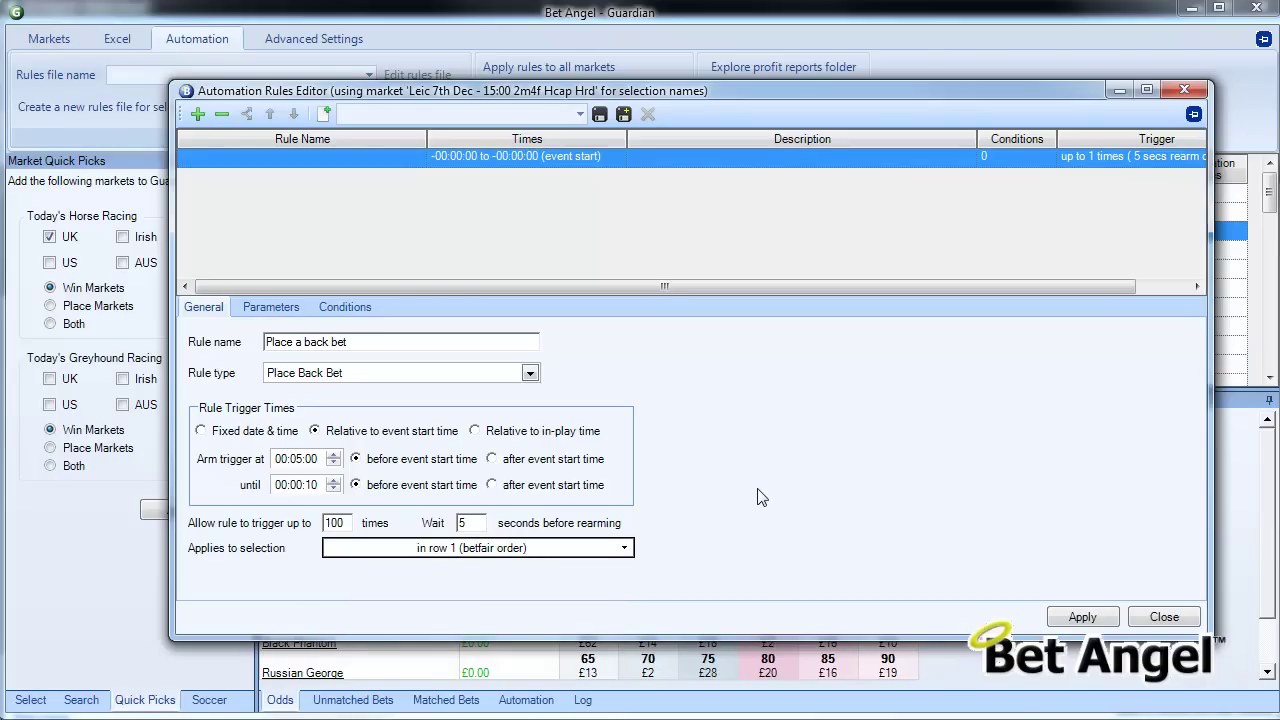
Place the bet at custom ticks above best market price, using 1 tick and a fixed stake of £10.
left_click(279, 313)
left_click(300, 338)
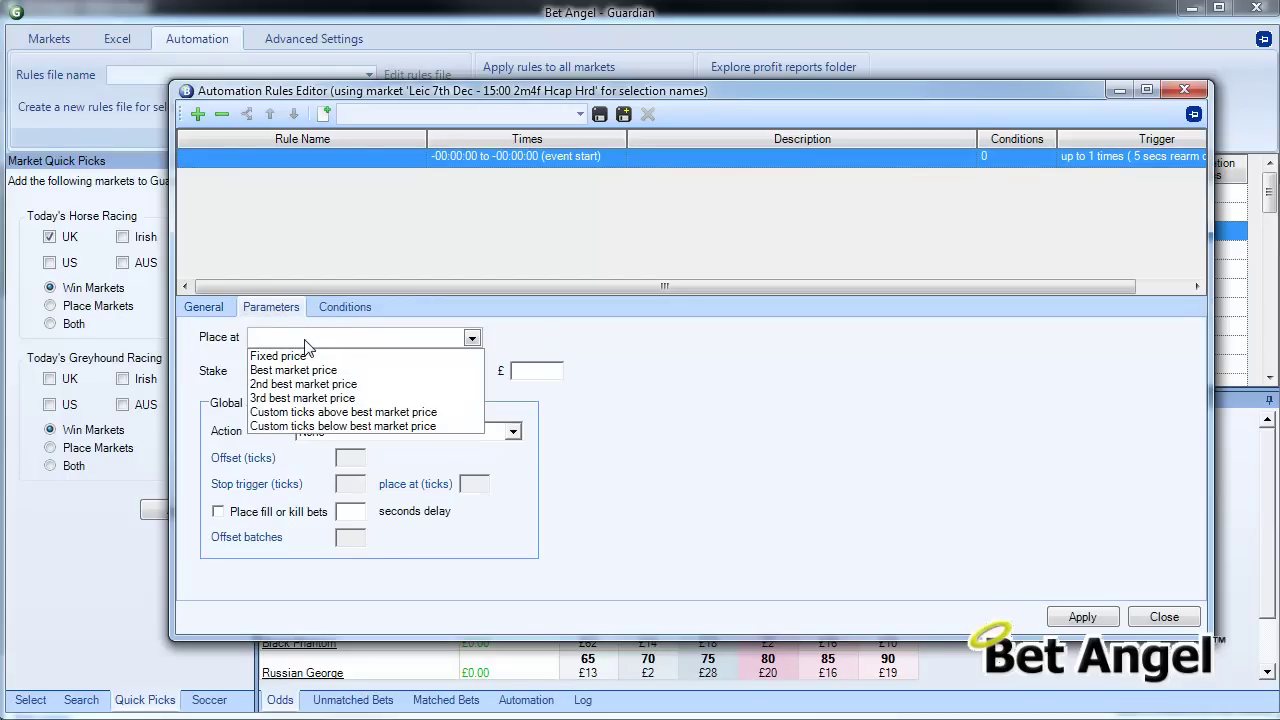
left_click(318, 413)
left_click(549, 339)
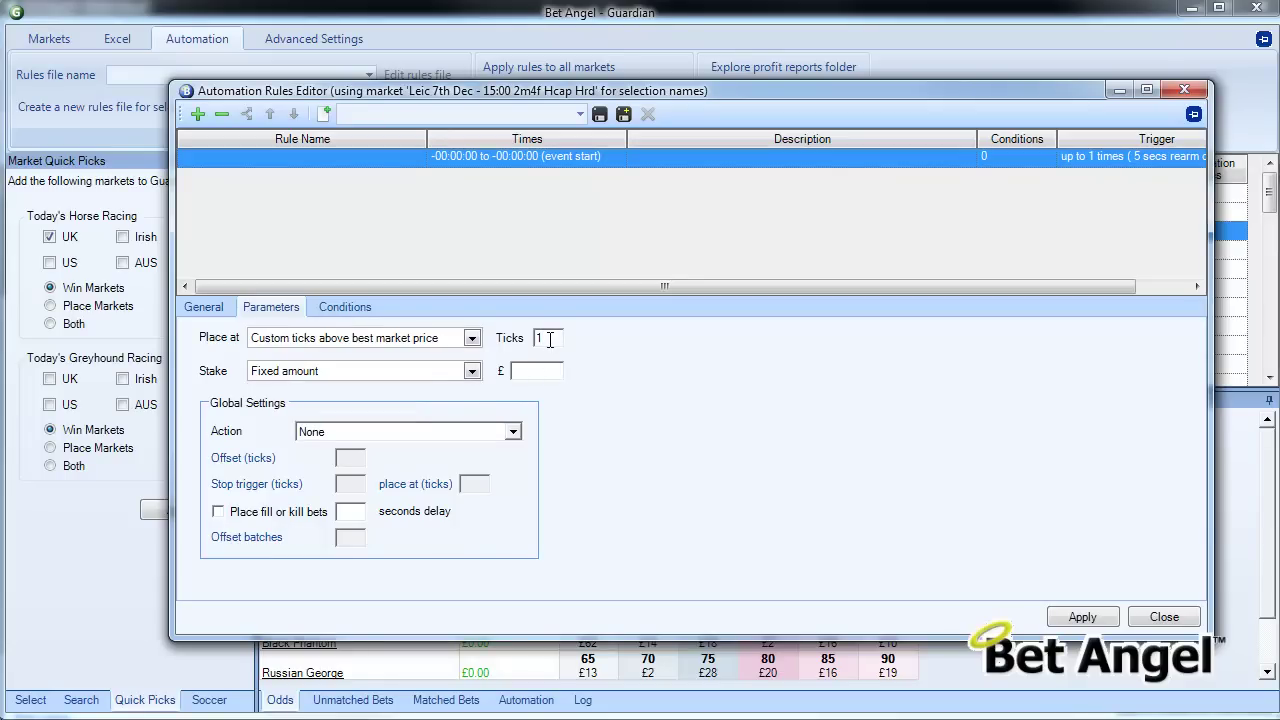
left_click(471, 371)
left_click(471, 373)
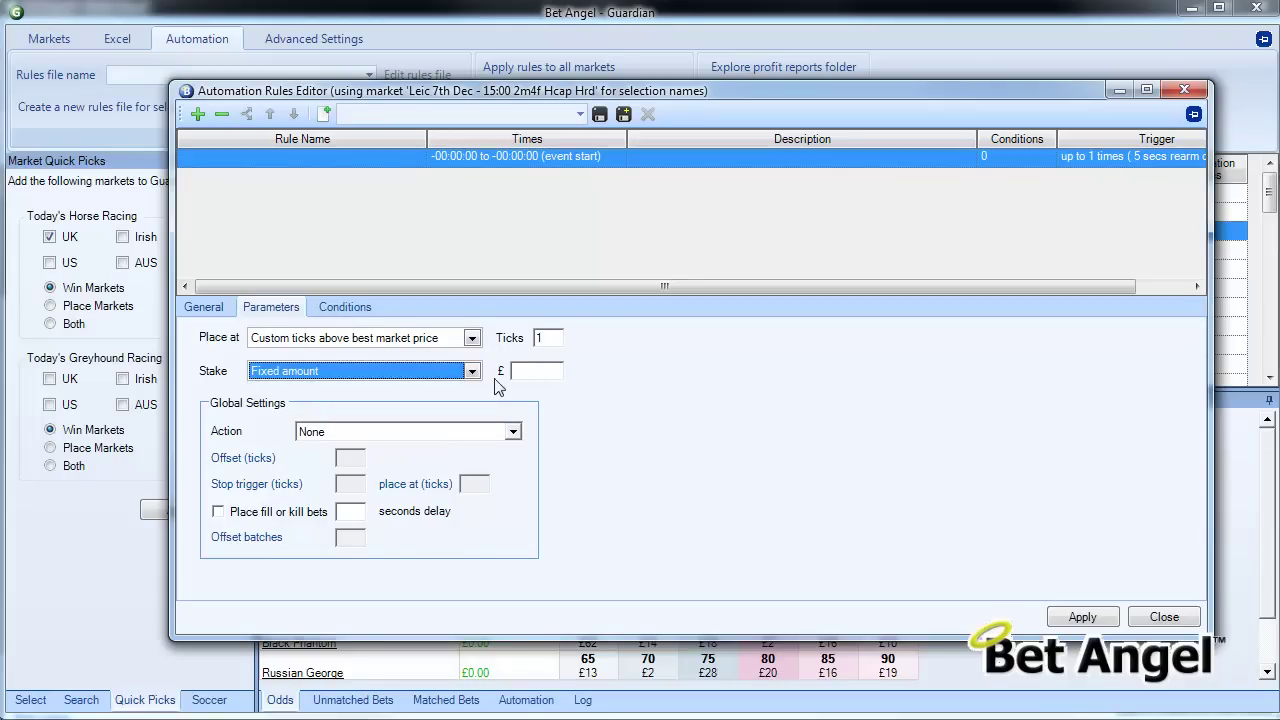
type("10")
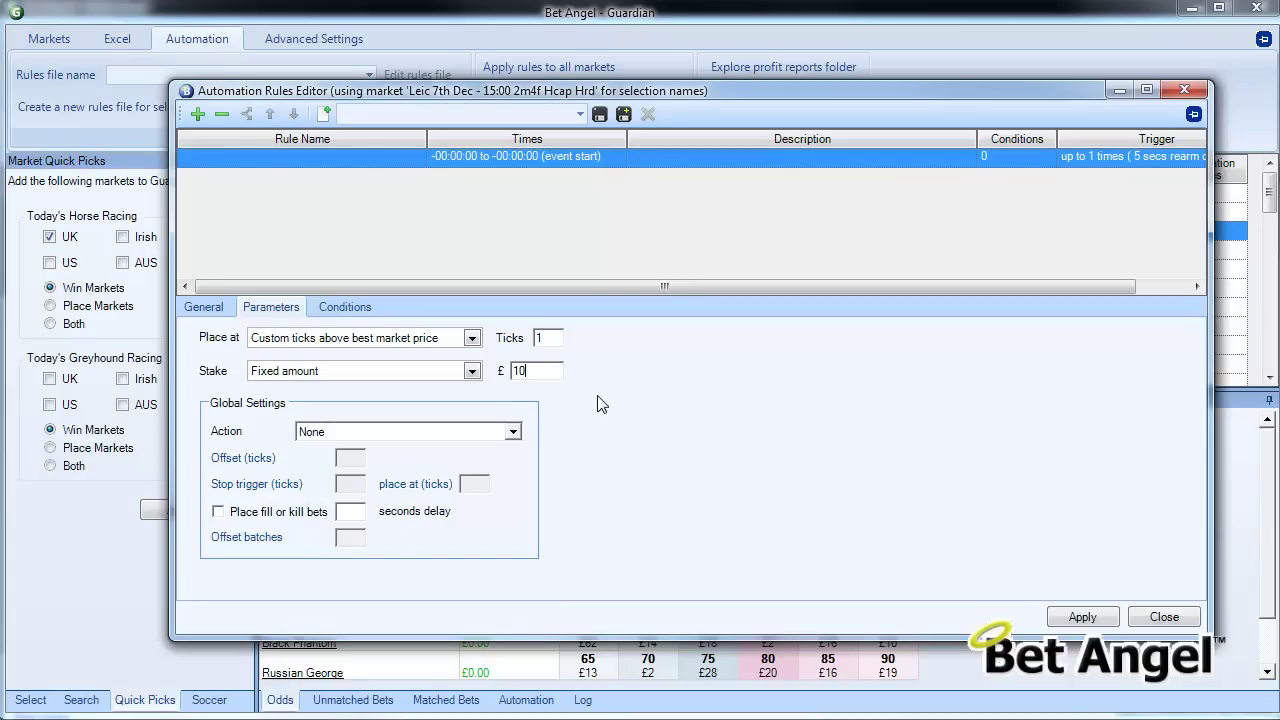
Set the rule's global action to Offset bet with an offset of 1 tick.
left_click(512, 433)
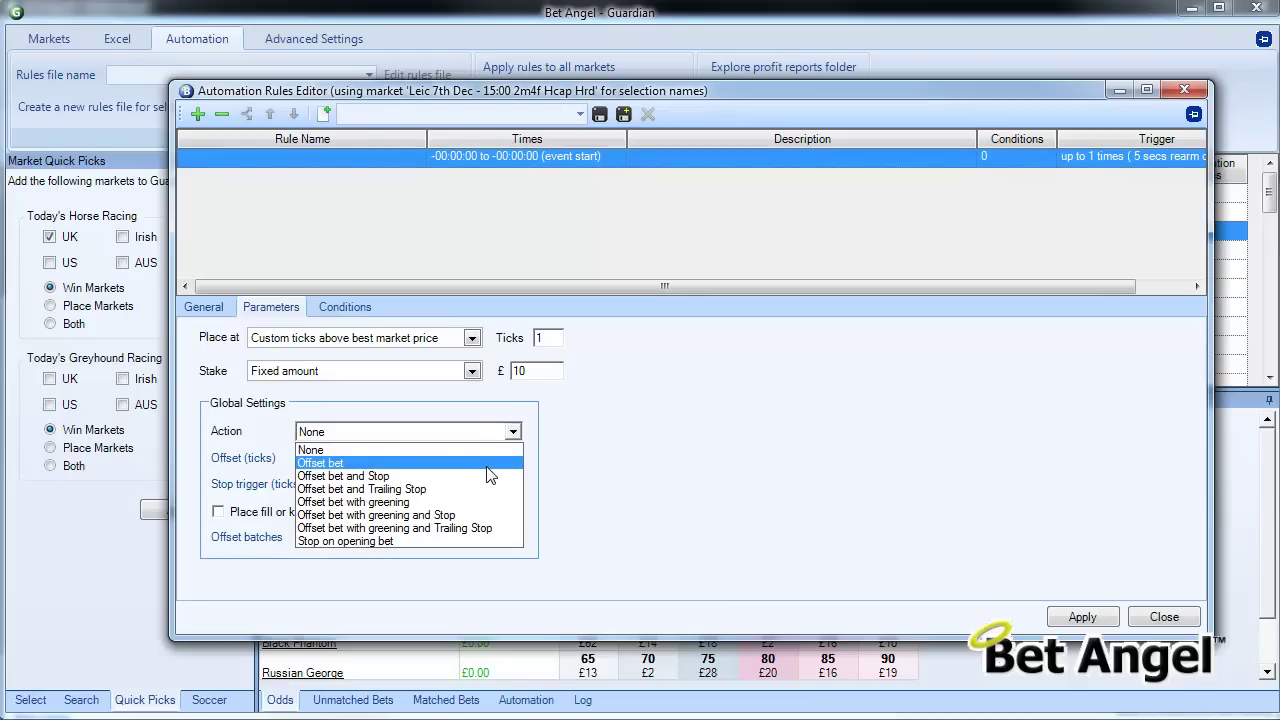
left_click(488, 464)
key("Tab")
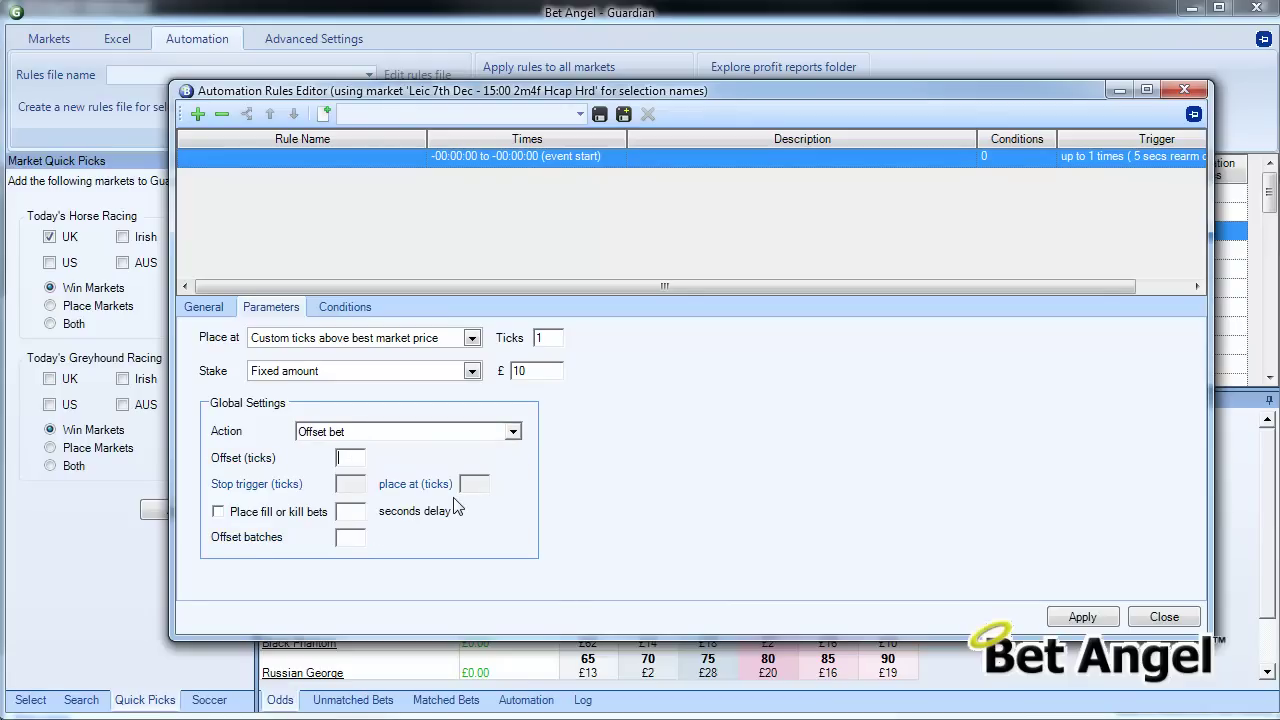
type("1")
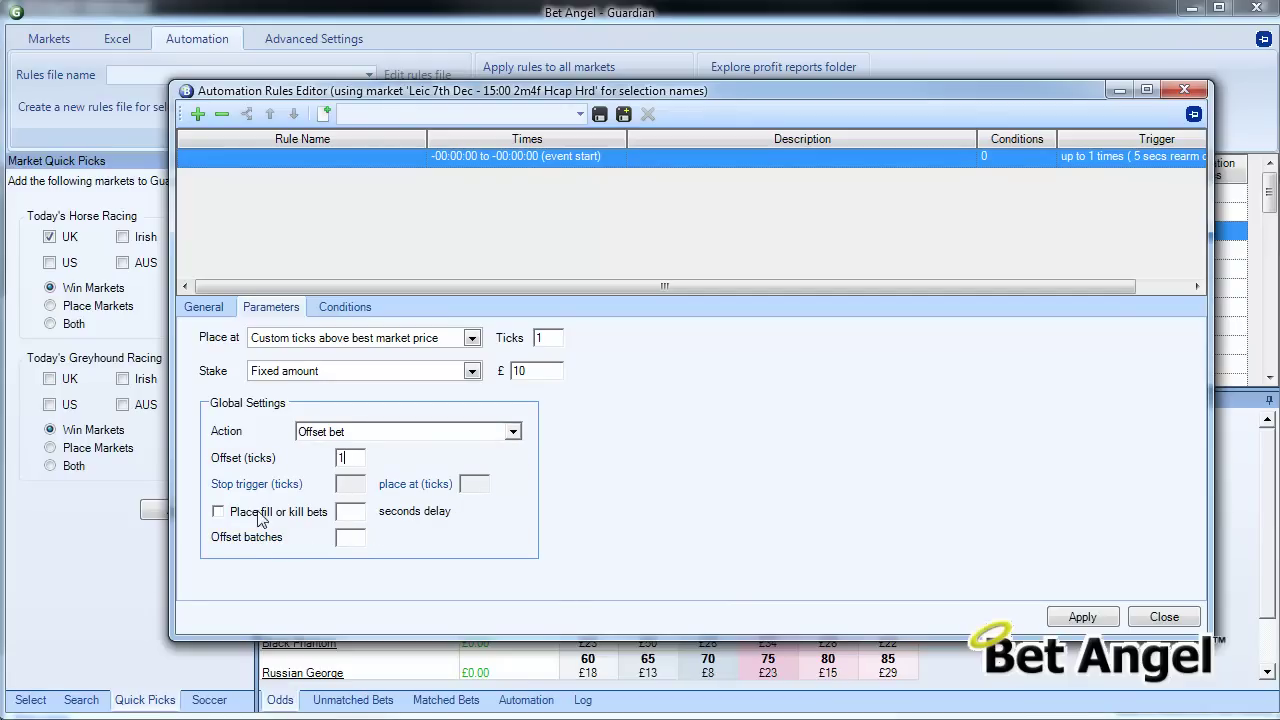
Enable fill or kill bets with a 15-second delay and set the offset batches to 1.
left_click(262, 512)
left_click(345, 515)
type("15")
left_click(345, 537)
type("1")
Add an Inplay condition requiring that the market is NOT in-play.
left_click(347, 312)
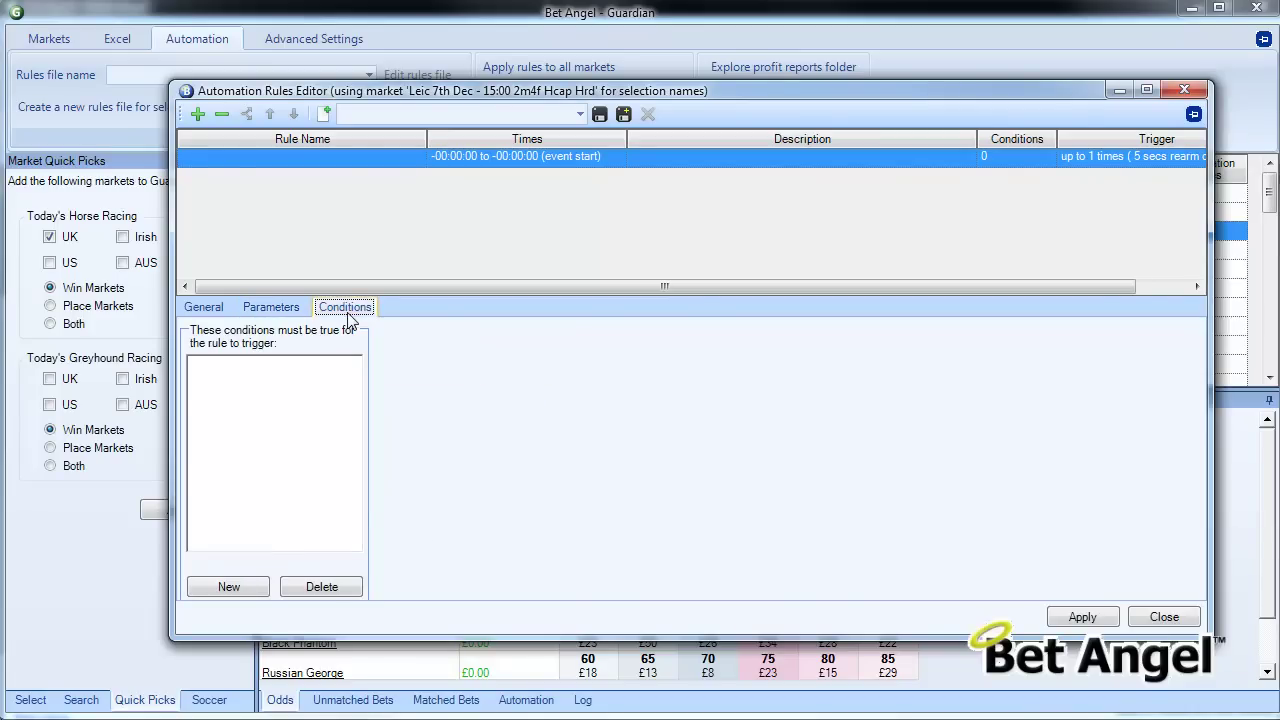
left_click(236, 589)
left_click(580, 343)
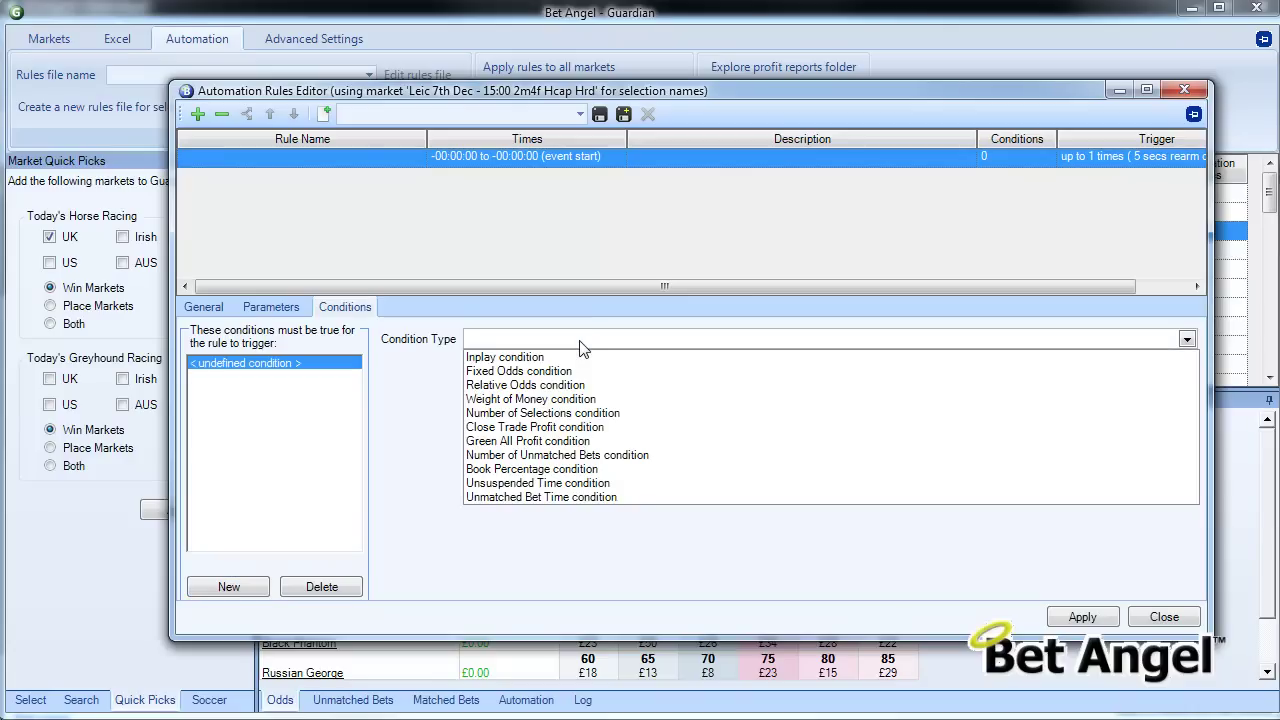
left_click(582, 358)
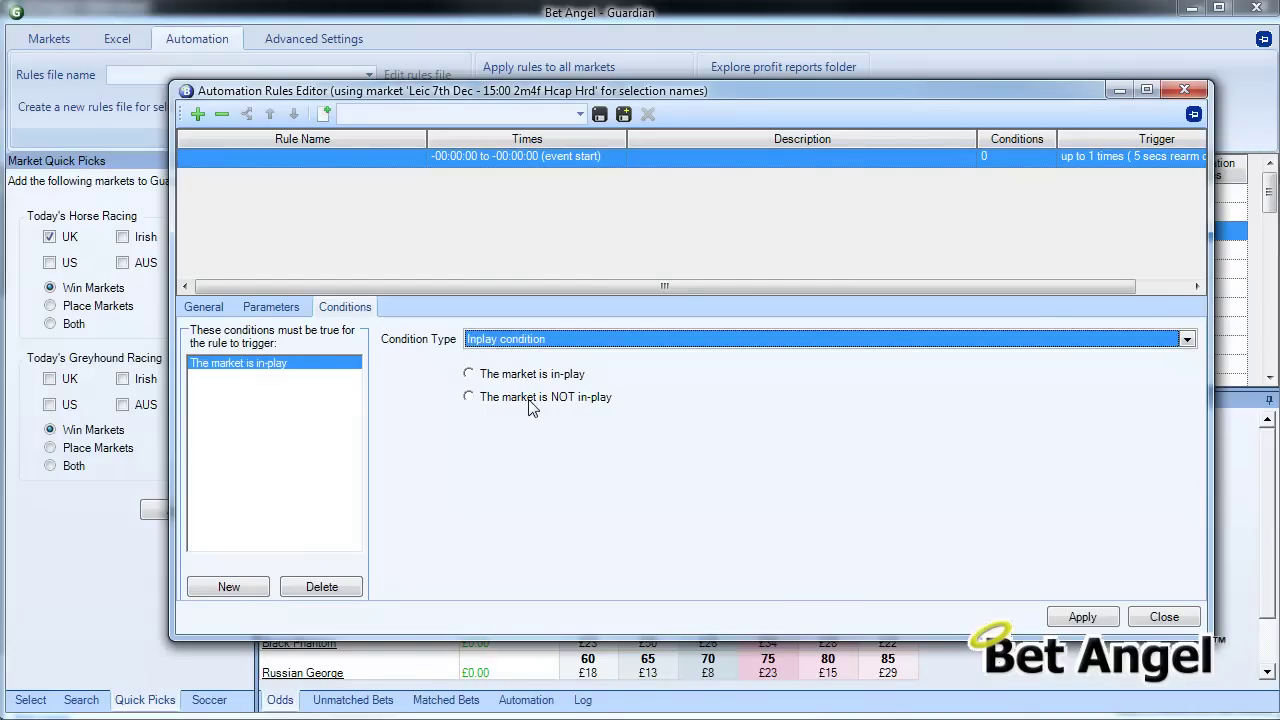
left_click(532, 403)
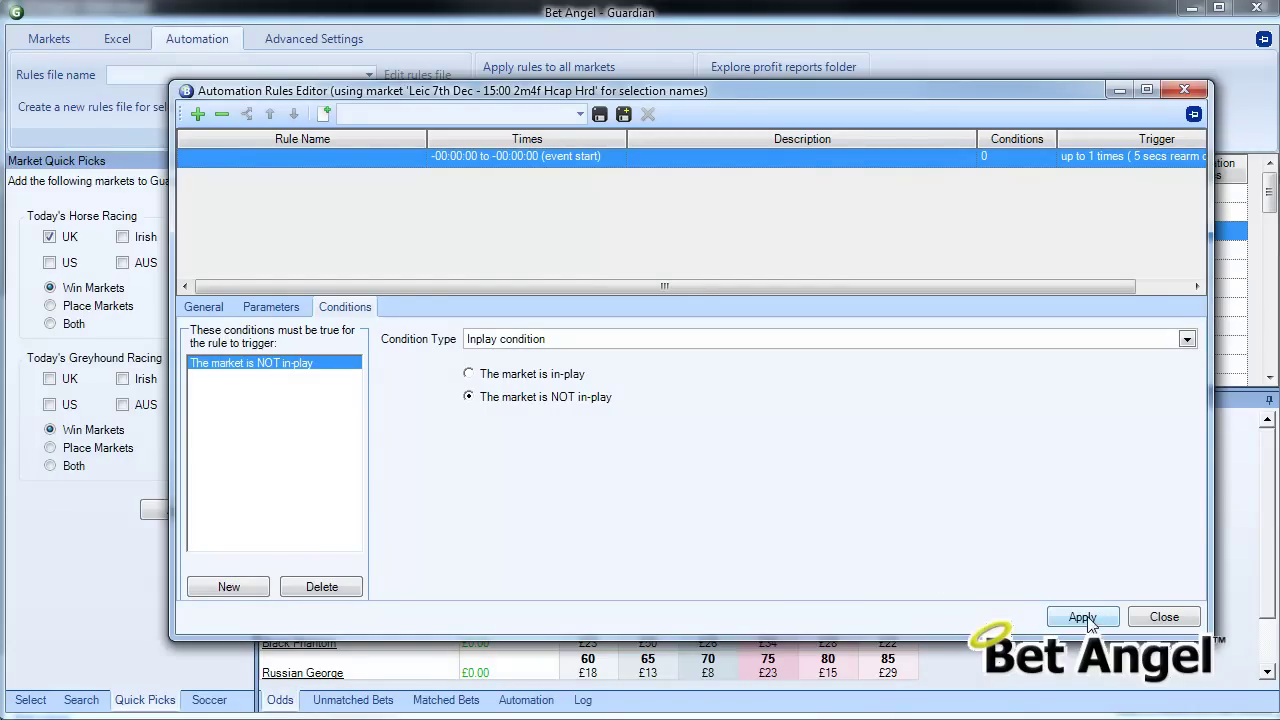
Add an Unmatched Bet Time condition requiring the time since an unmatched bet to be greater than 2 seconds.
left_click(229, 587)
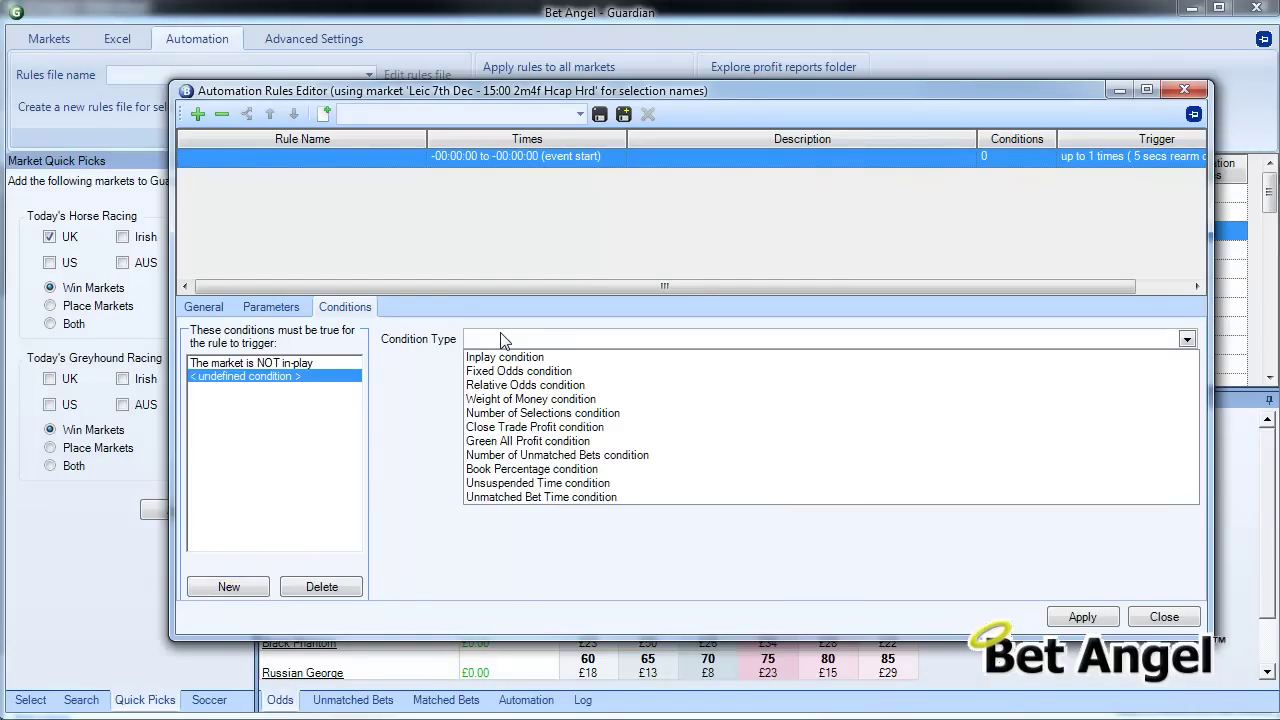
left_click(503, 341)
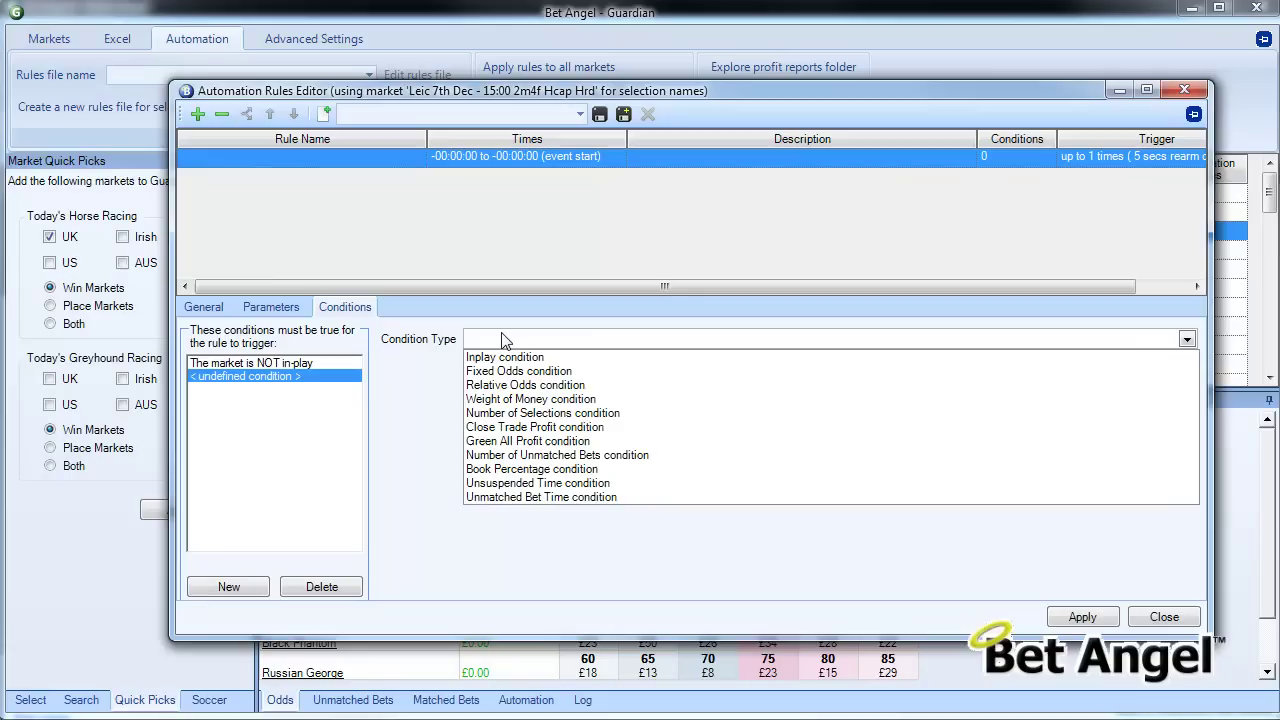
left_click(538, 499)
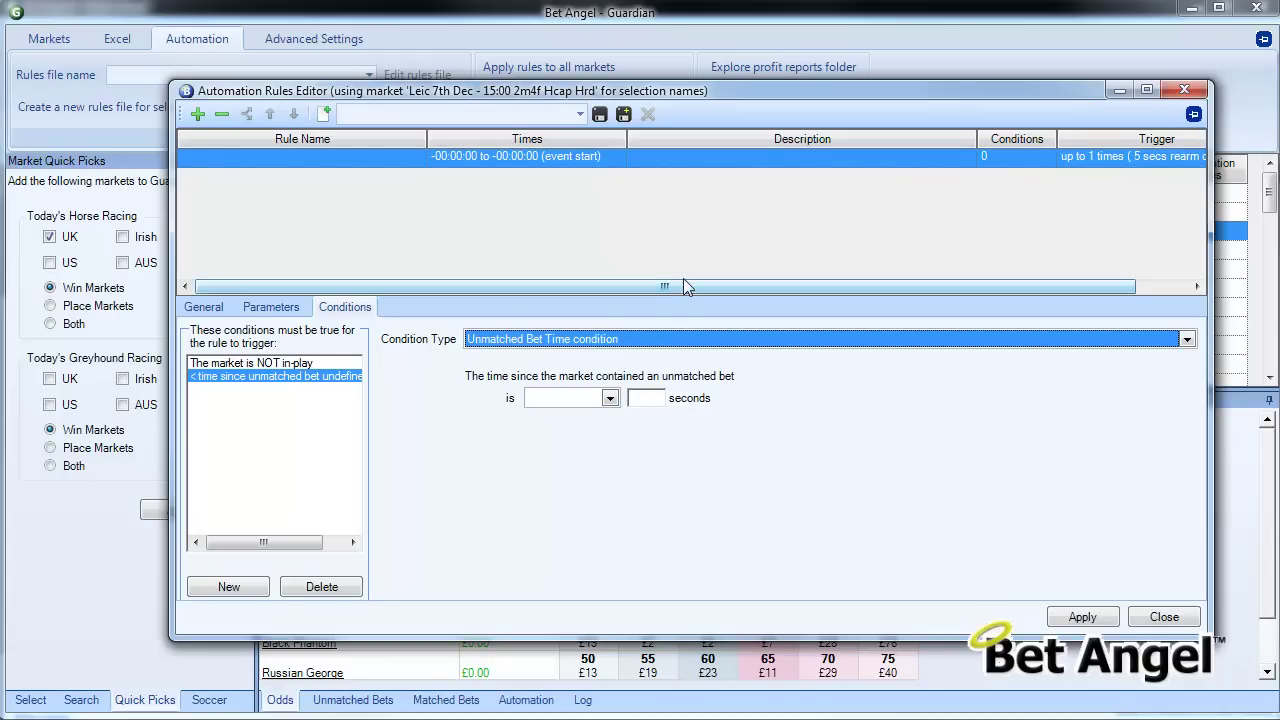
left_click(610, 399)
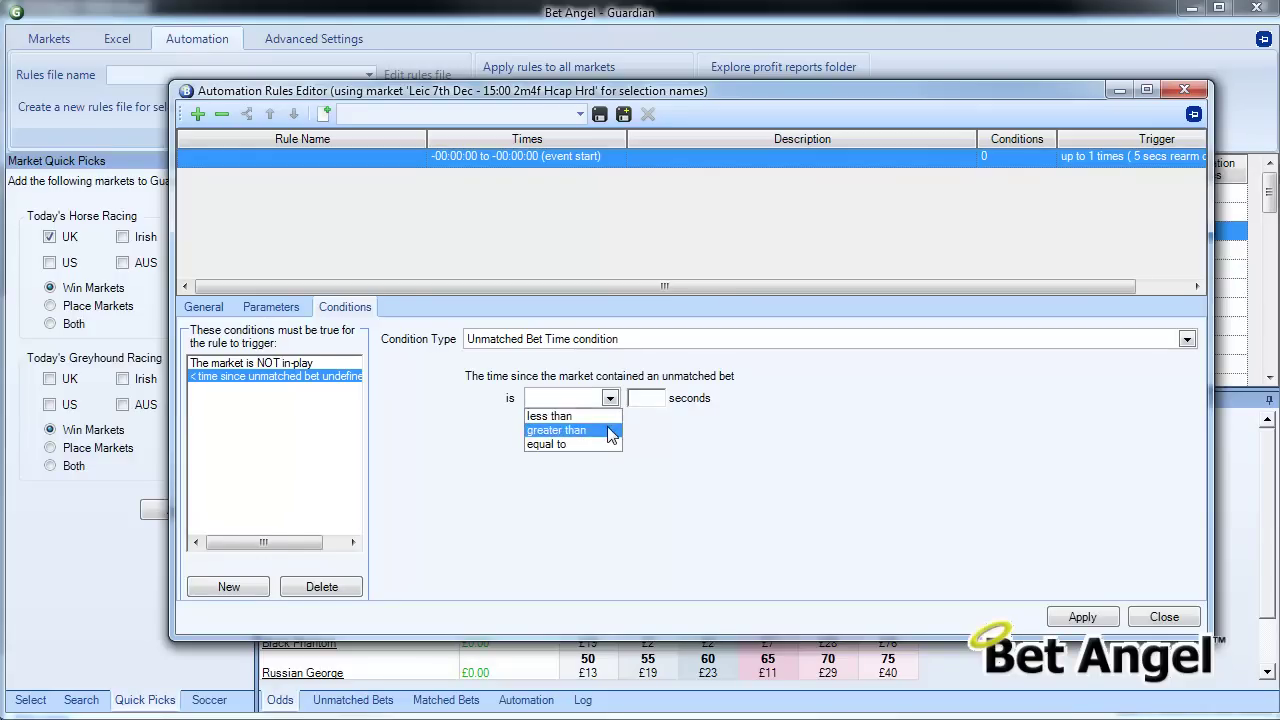
left_click(556, 430)
left_click(645, 398)
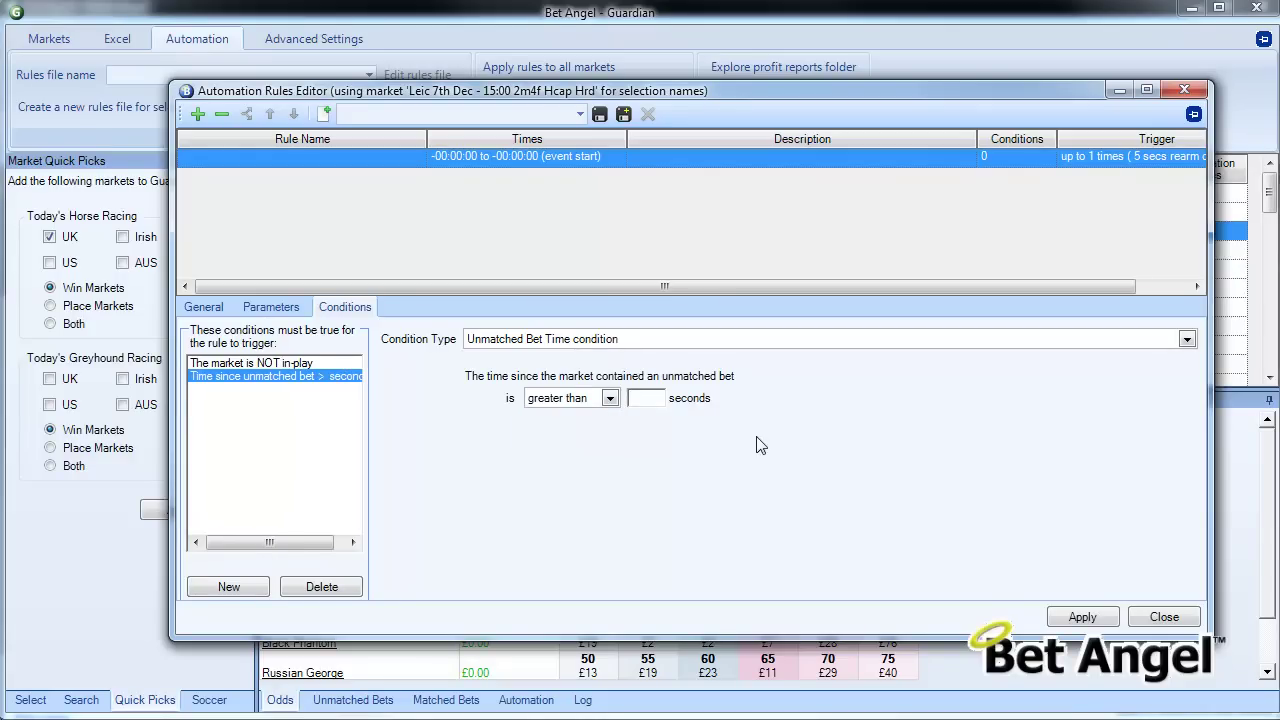
type("2")
Check the rule's general settings, parameters and both conditions, and apply the rule.
left_click(206, 307)
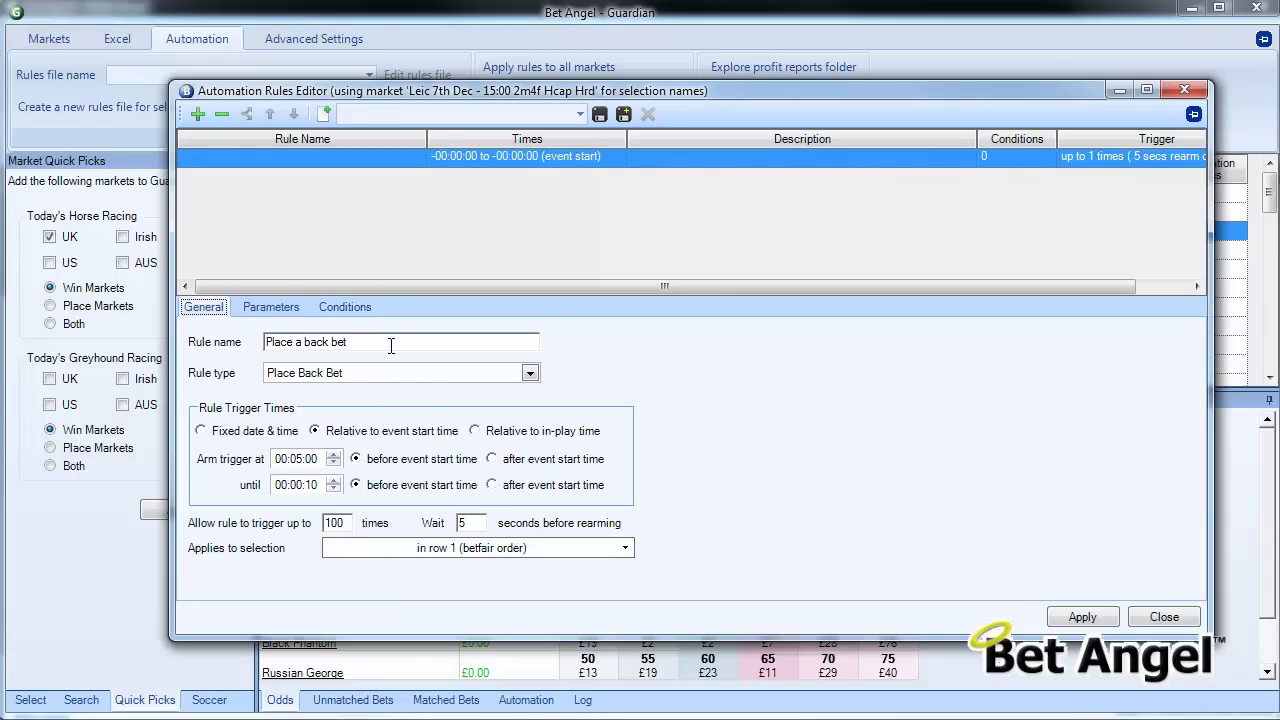
left_click(294, 307)
left_click(345, 307)
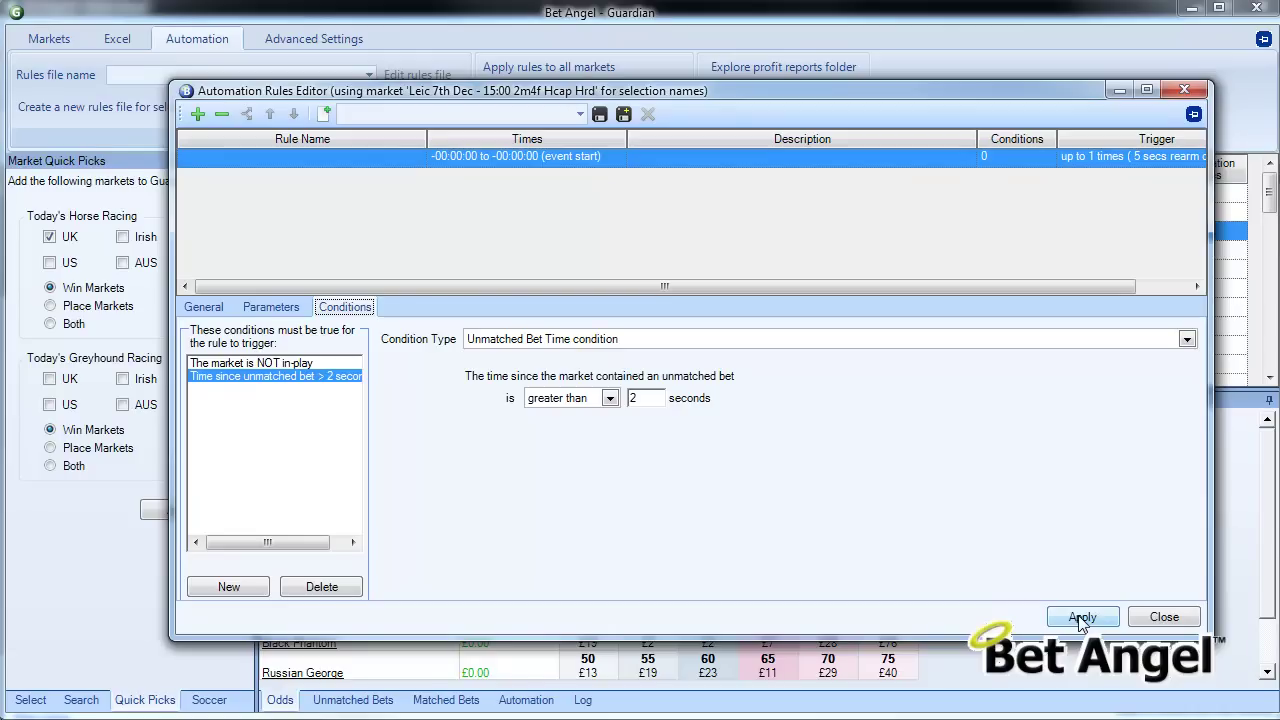
left_click(286, 365)
left_click(281, 378)
left_click(1083, 620)
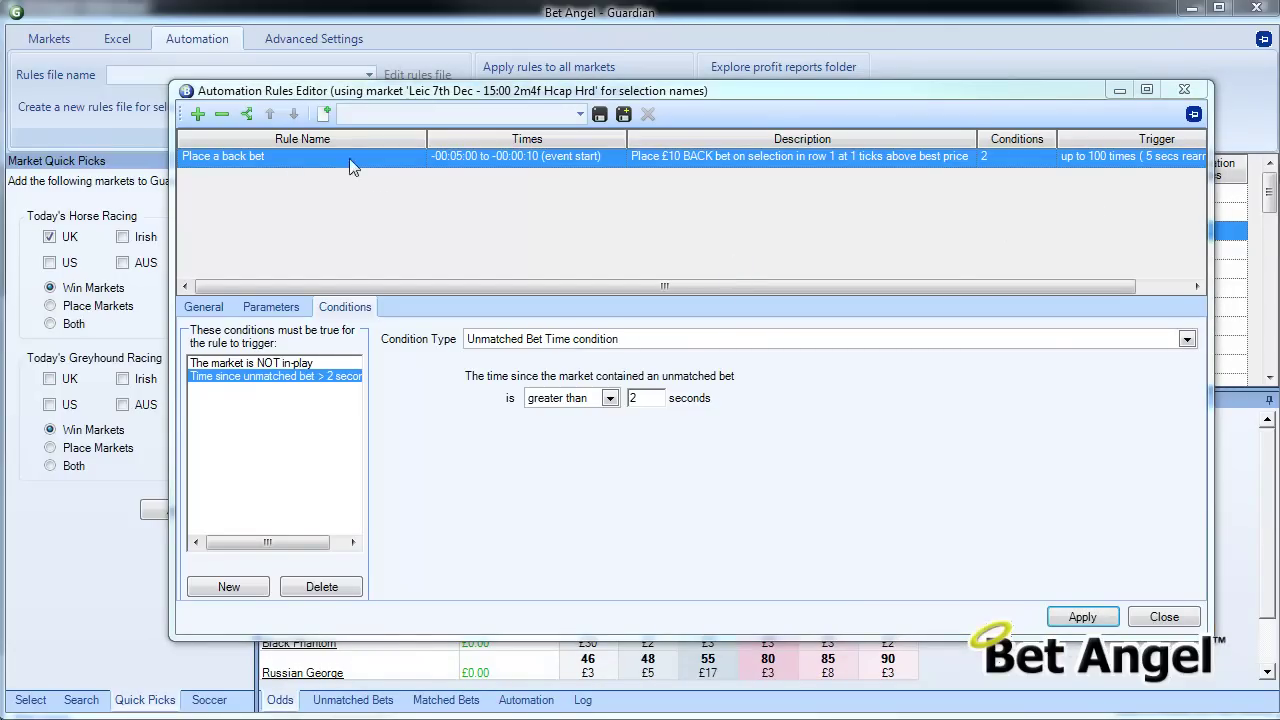
Save the rules file under the name "Horse racing - Scalping".
left_click(625, 117)
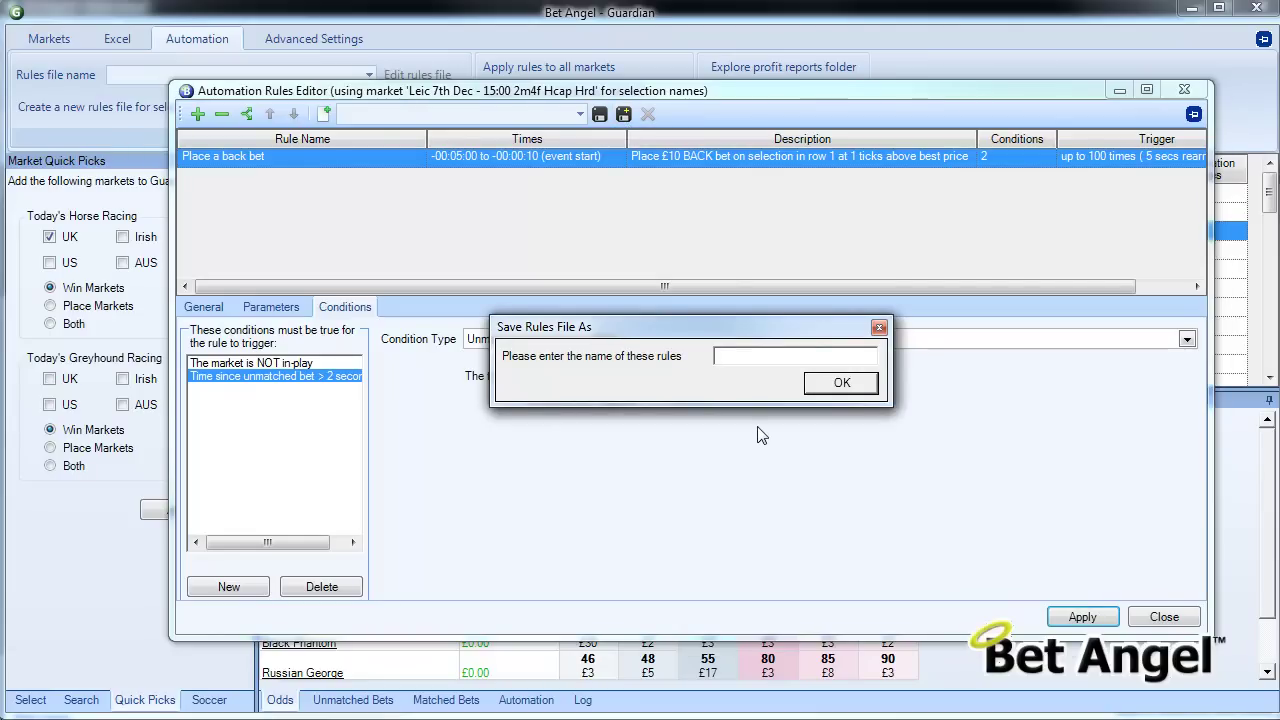
type("Horse racing - Scalping")
left_click(830, 388)
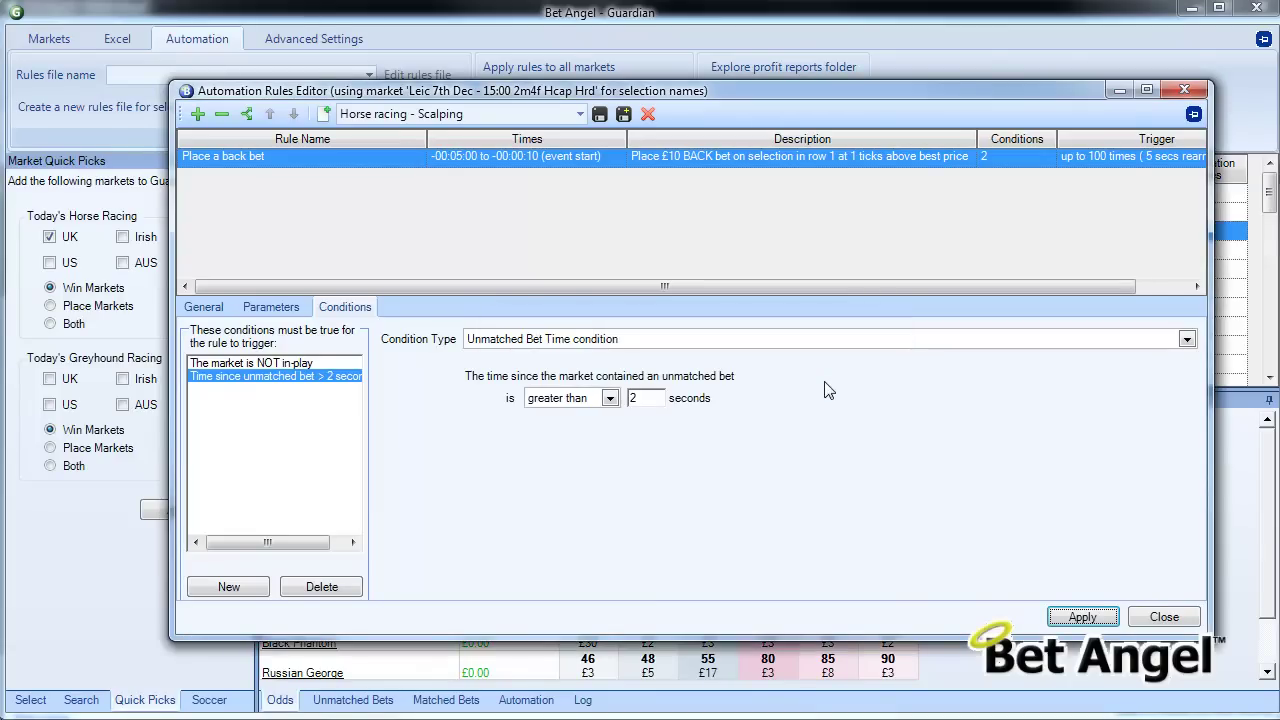
Review the saved back bet rule's general settings, bet parameters and trigger conditions.
left_click(204, 309)
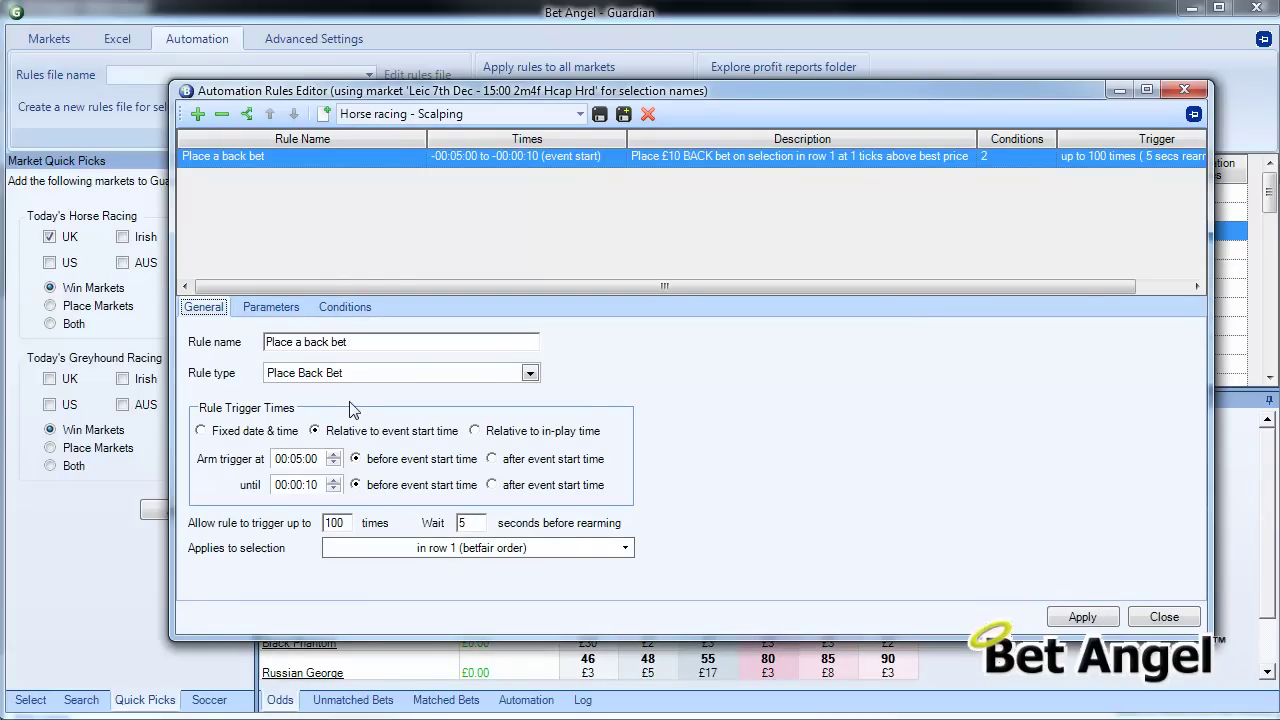
left_click(271, 308)
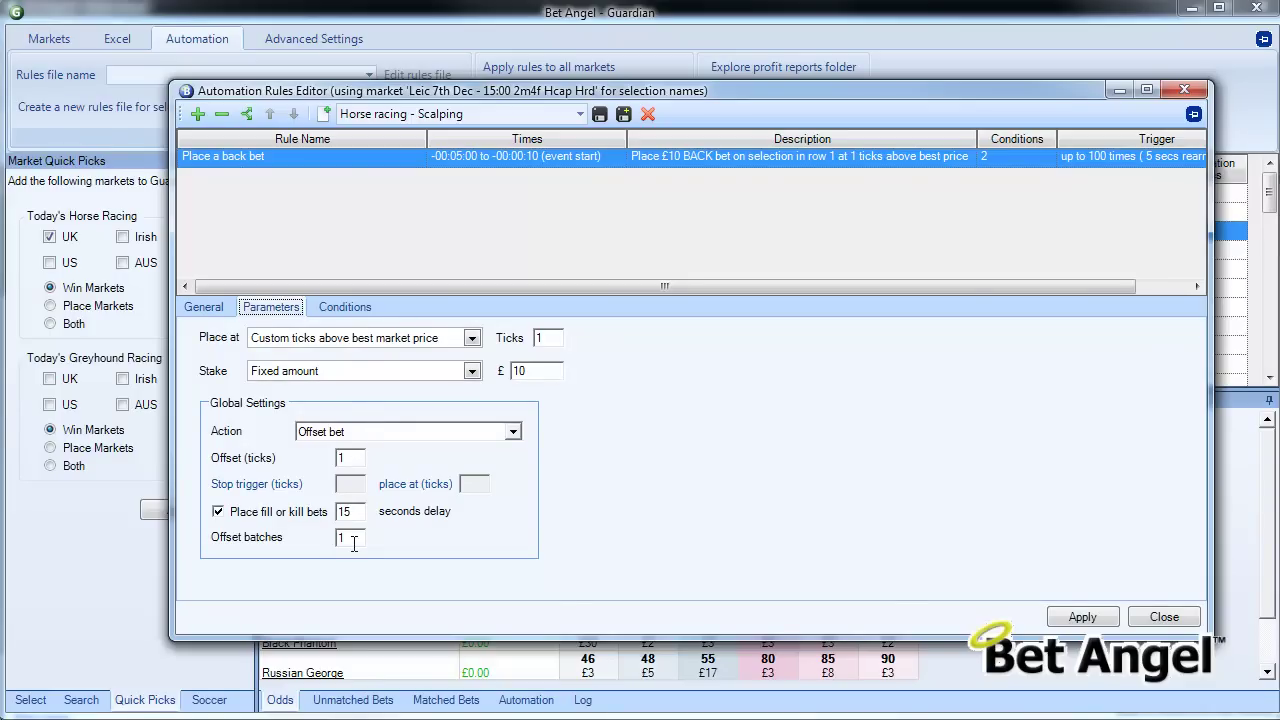
left_click(345, 308)
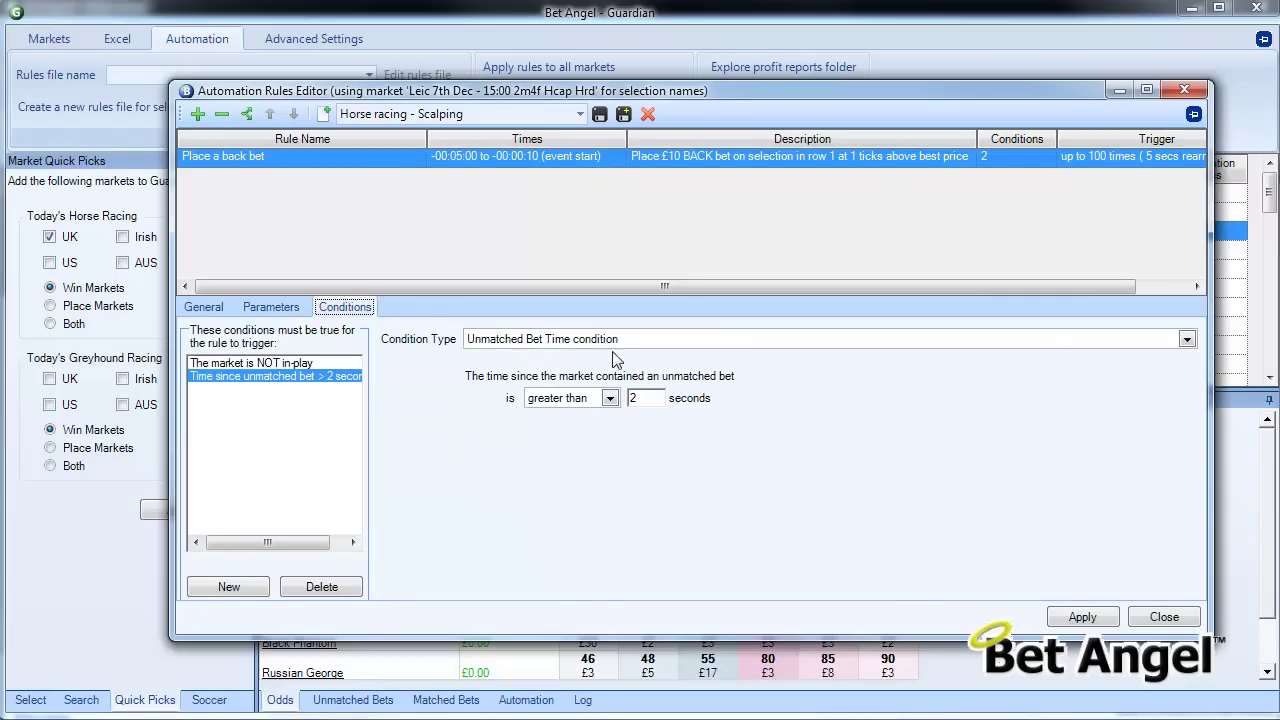
Add a second rule named "Hedge profit (or loss)" with the rule type Green All Selections.
left_click(205, 308)
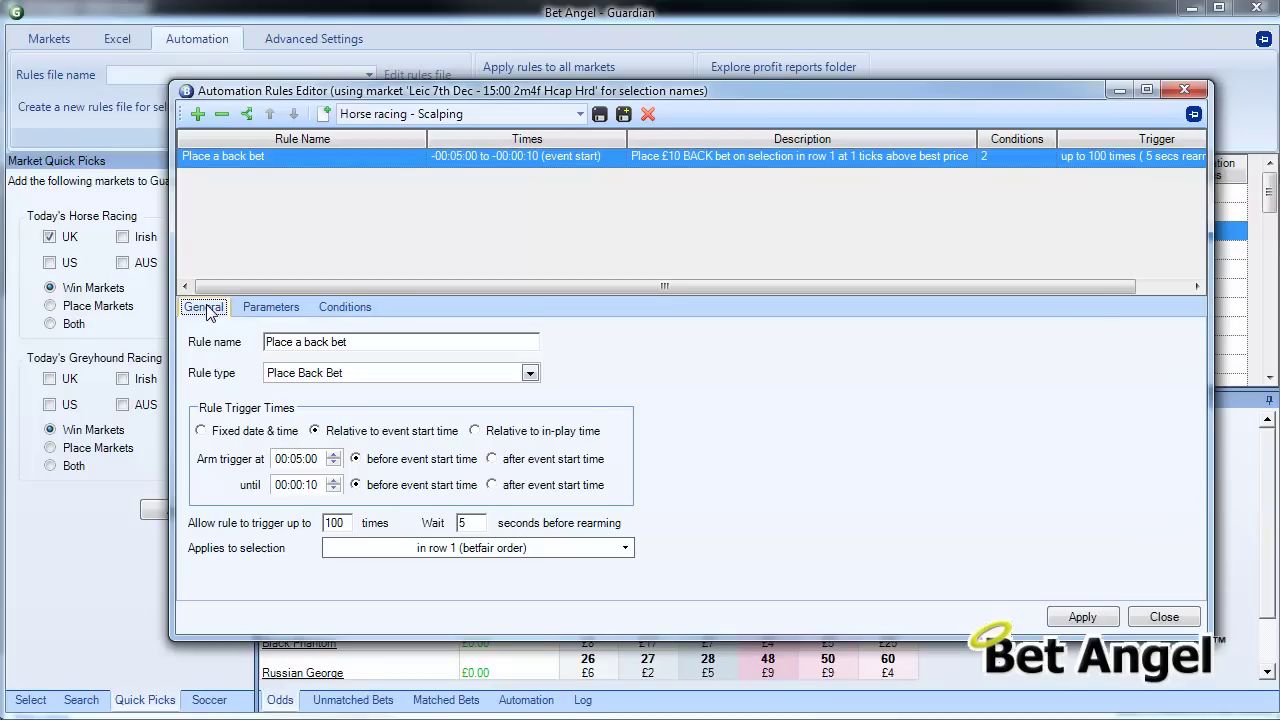
left_click(197, 116)
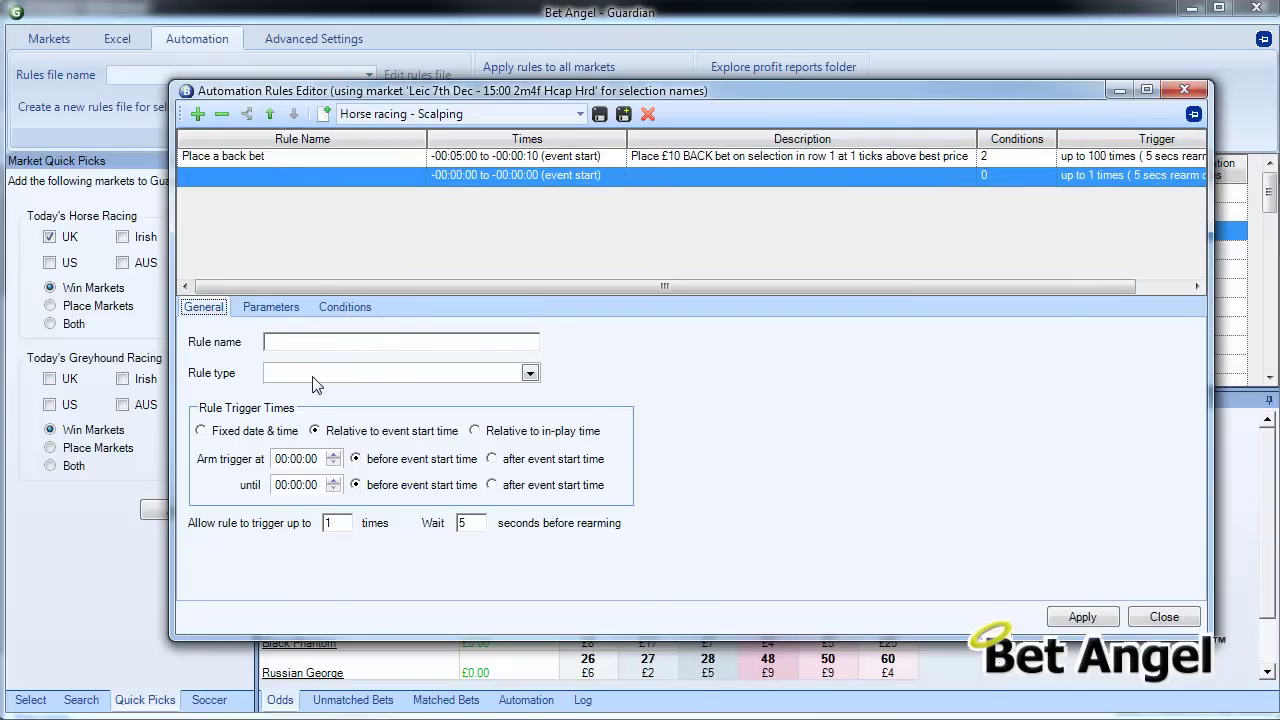
left_click(305, 342)
type("Hedge profit (or loss)")
left_click(531, 373)
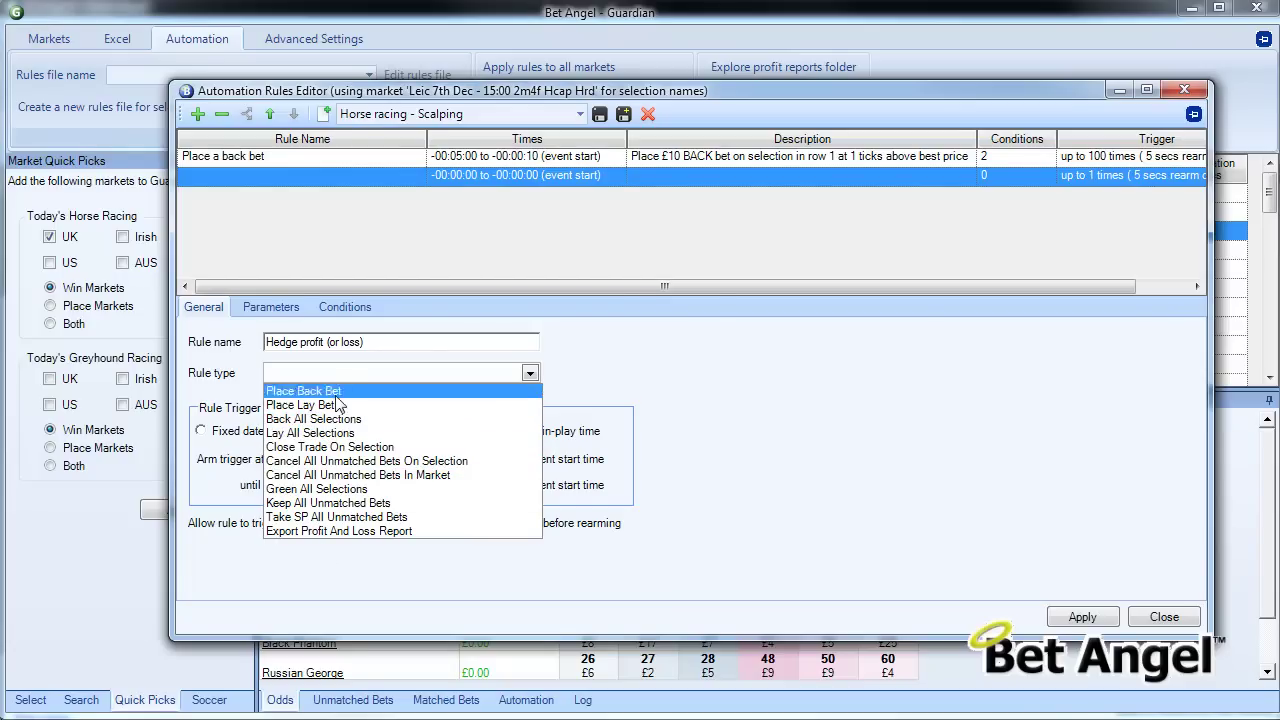
left_click(327, 490)
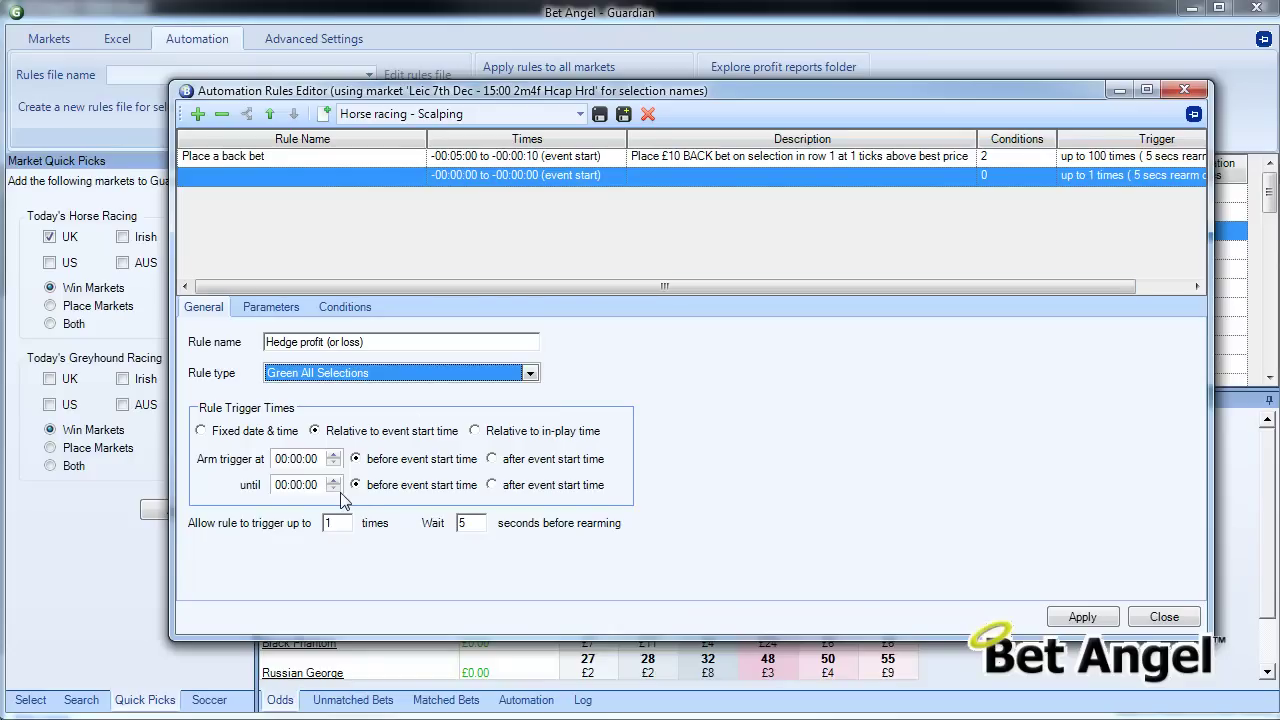
Arm the hedge rule from 10 seconds before until 5 seconds after event start time, allowing it to trigger up to 3 times.
left_click(309, 464)
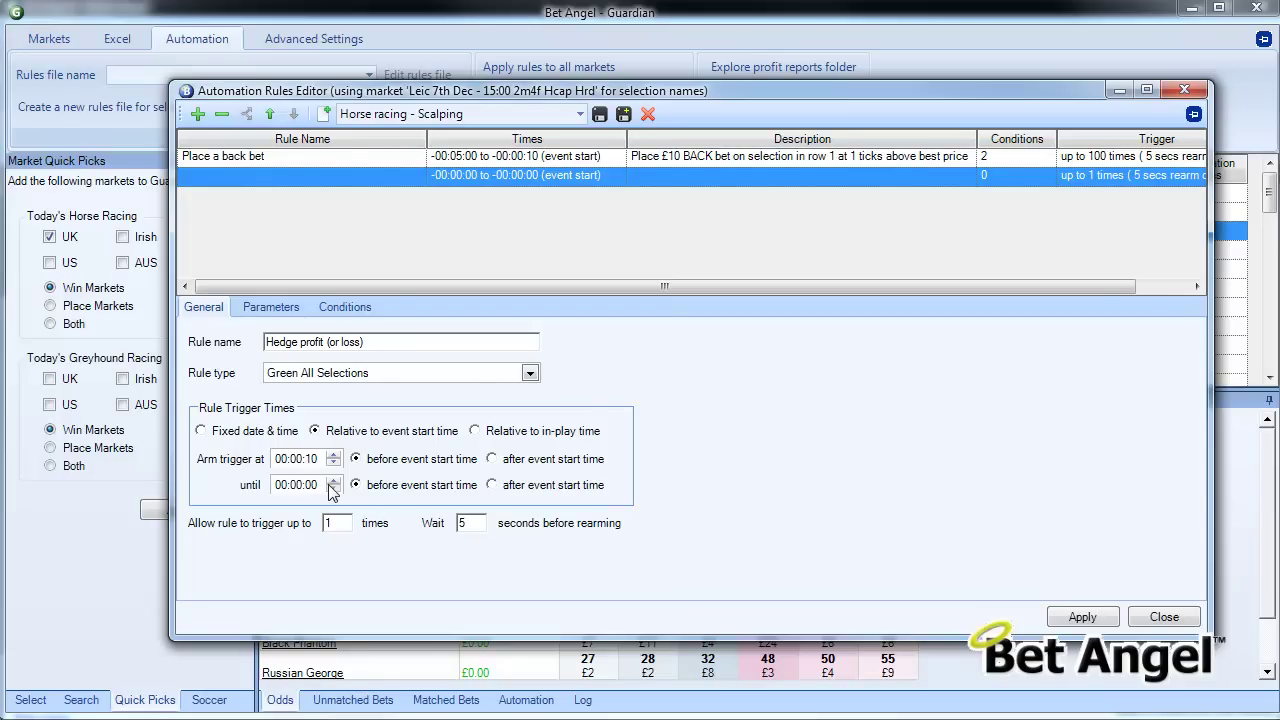
left_click(322, 485)
left_click(491, 487)
left_click(334, 480)
left_click(334, 480)
left_click(334, 480)
left_click(335, 480)
left_click(335, 480)
double_click(328, 522)
type("3")
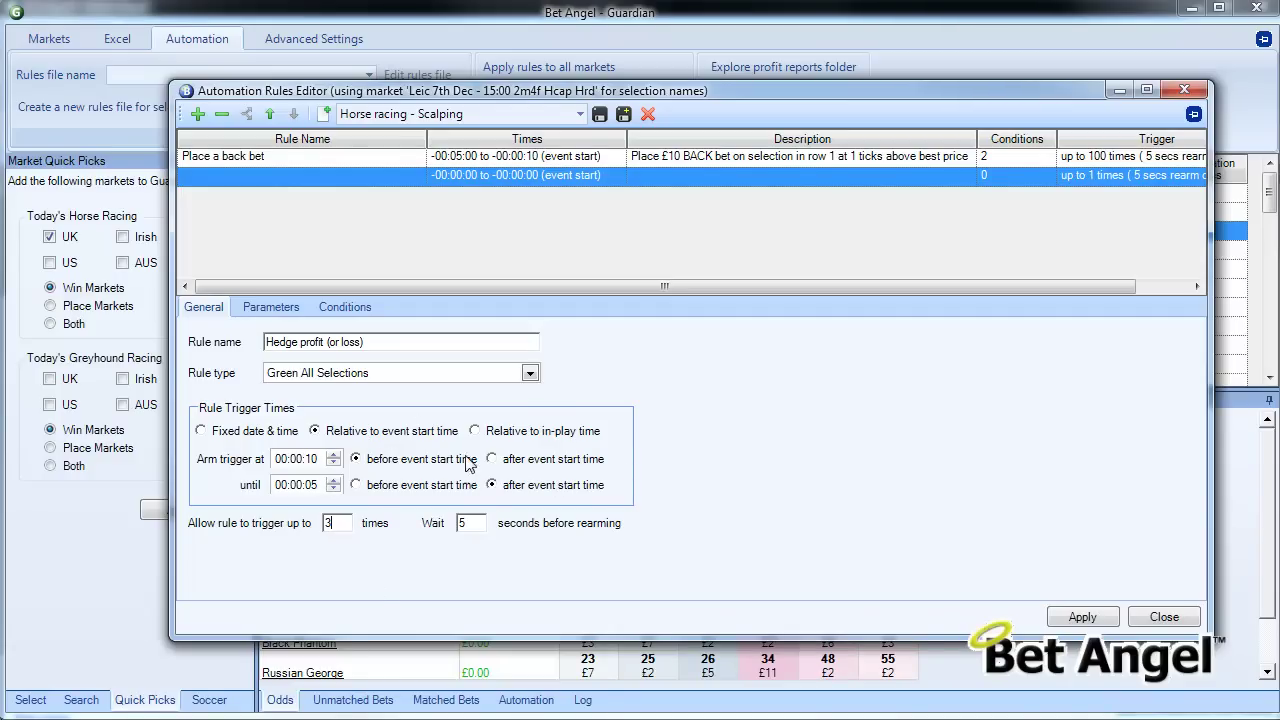
left_click(272, 308)
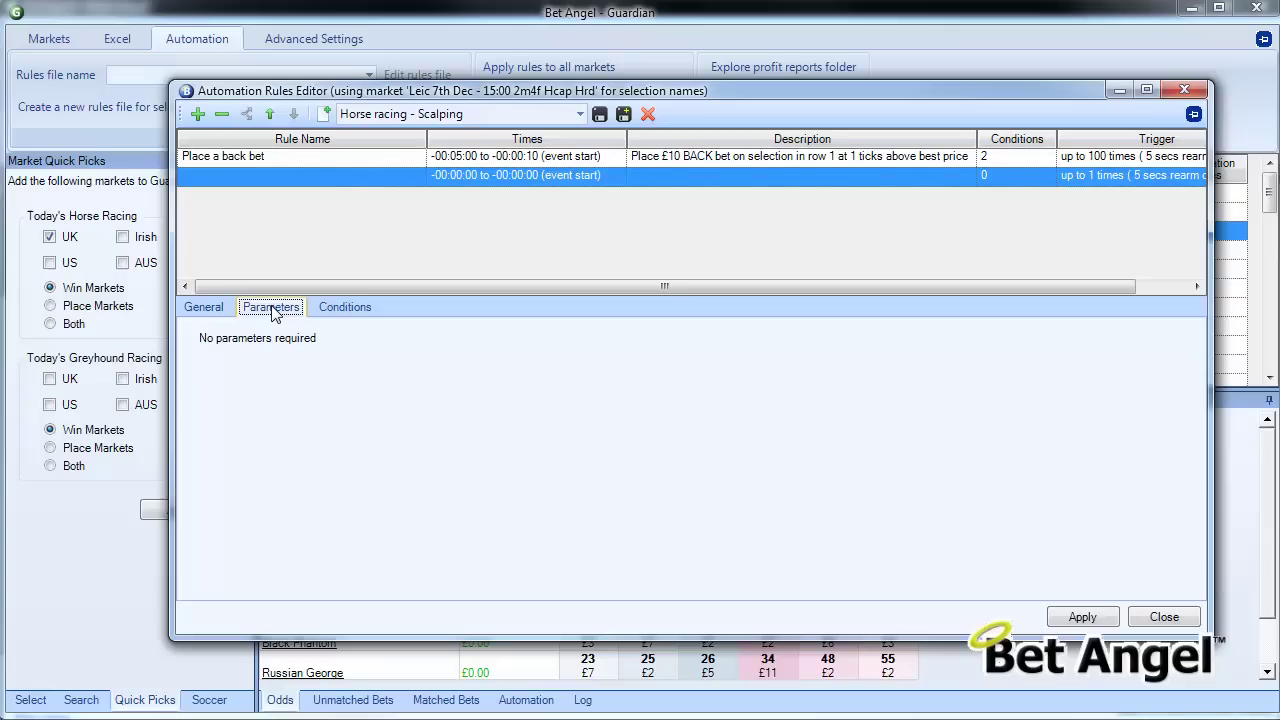
left_click(358, 310)
left_click(267, 586)
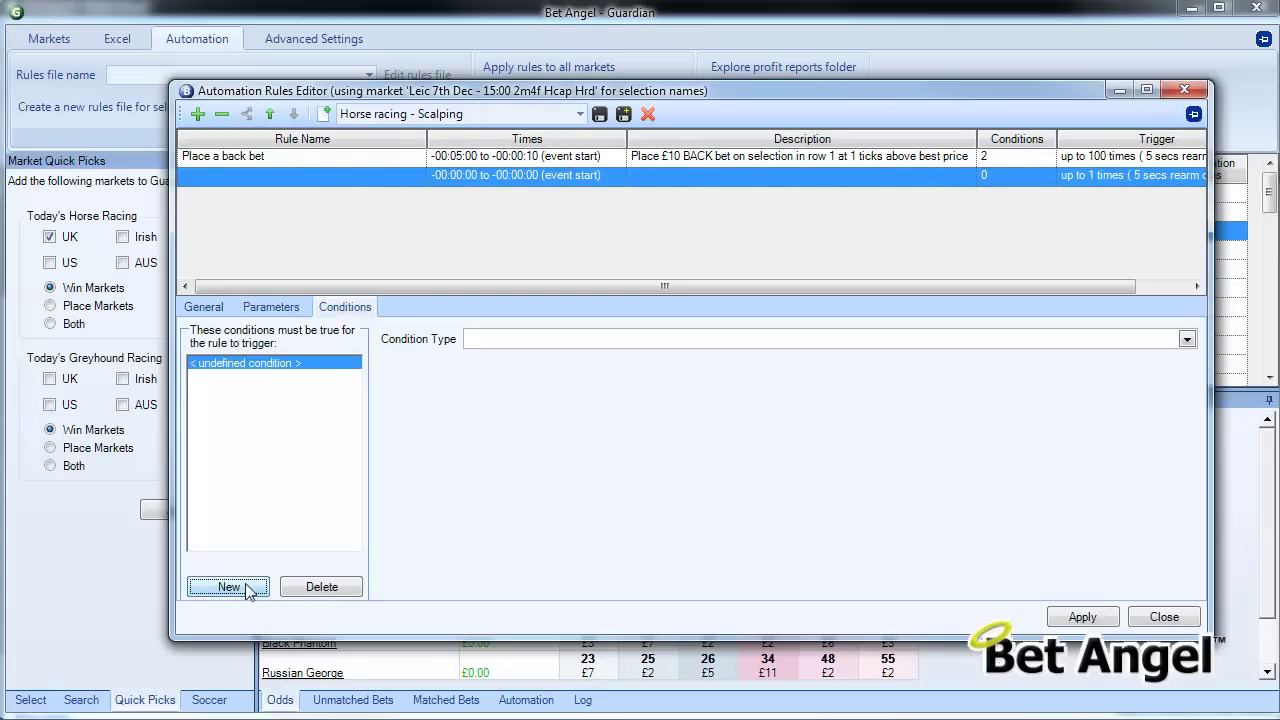
left_click(643, 342)
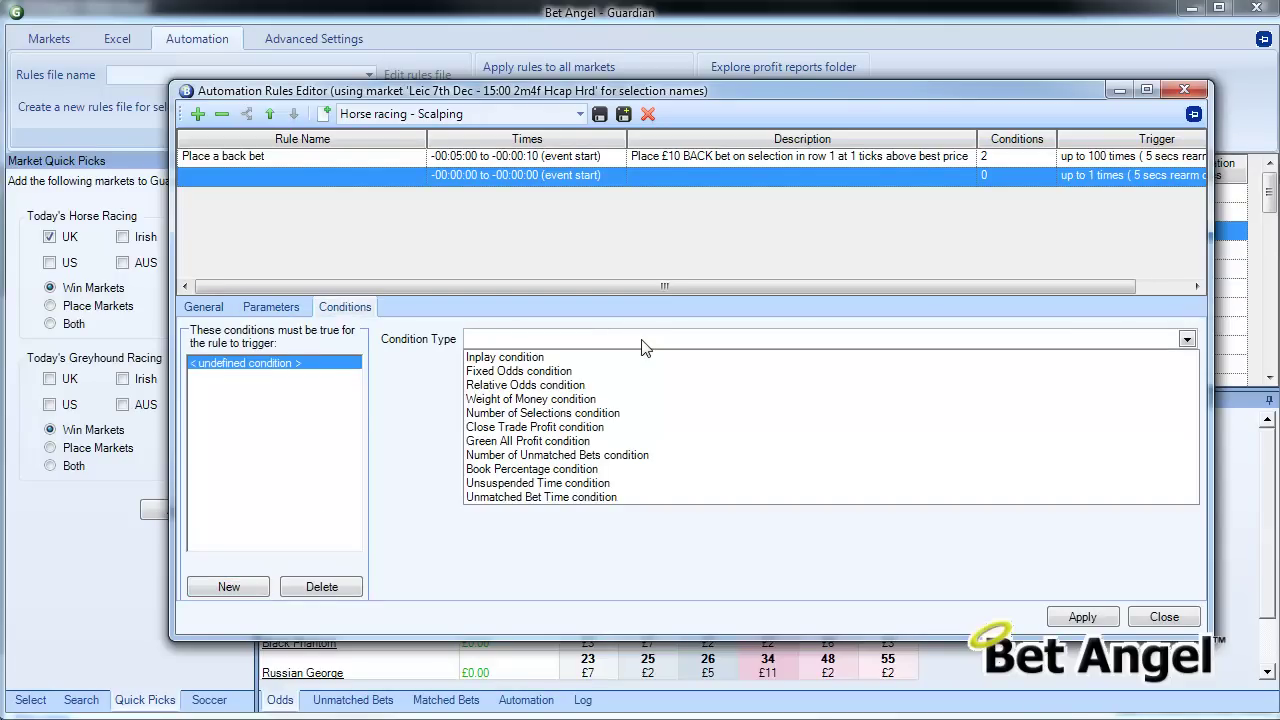
left_click(418, 428)
left_click(216, 310)
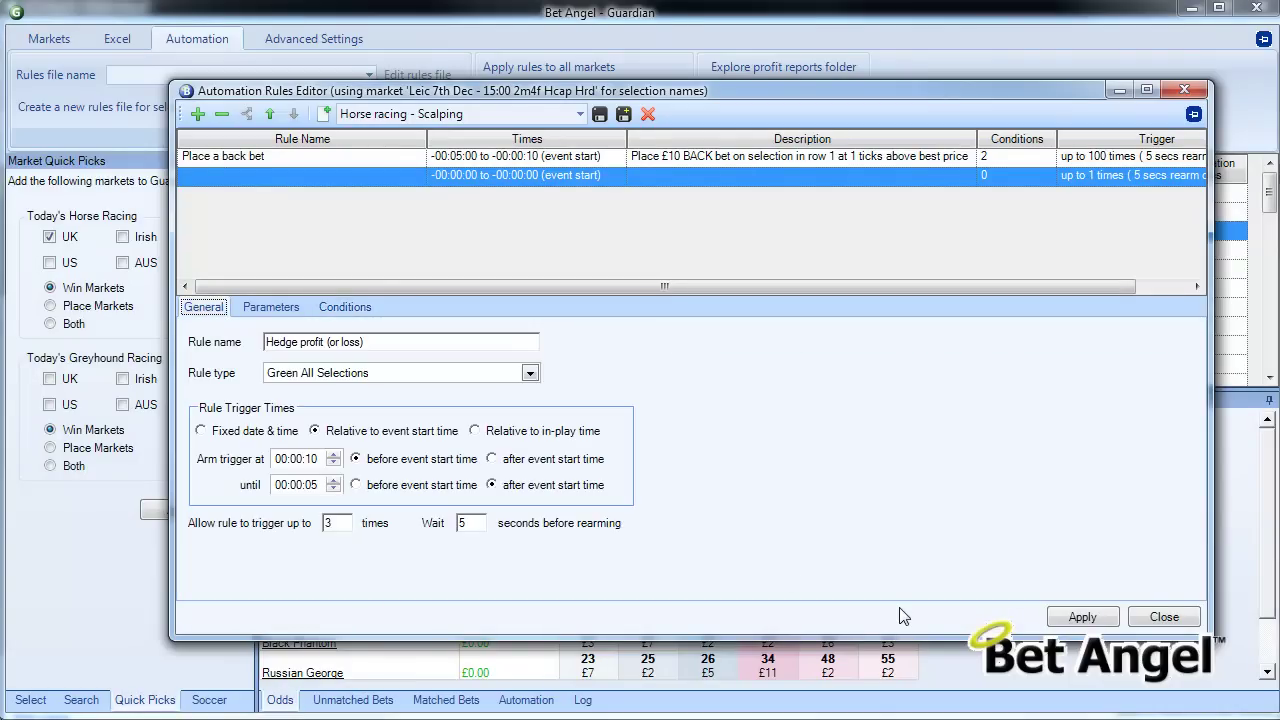
left_click(1082, 617)
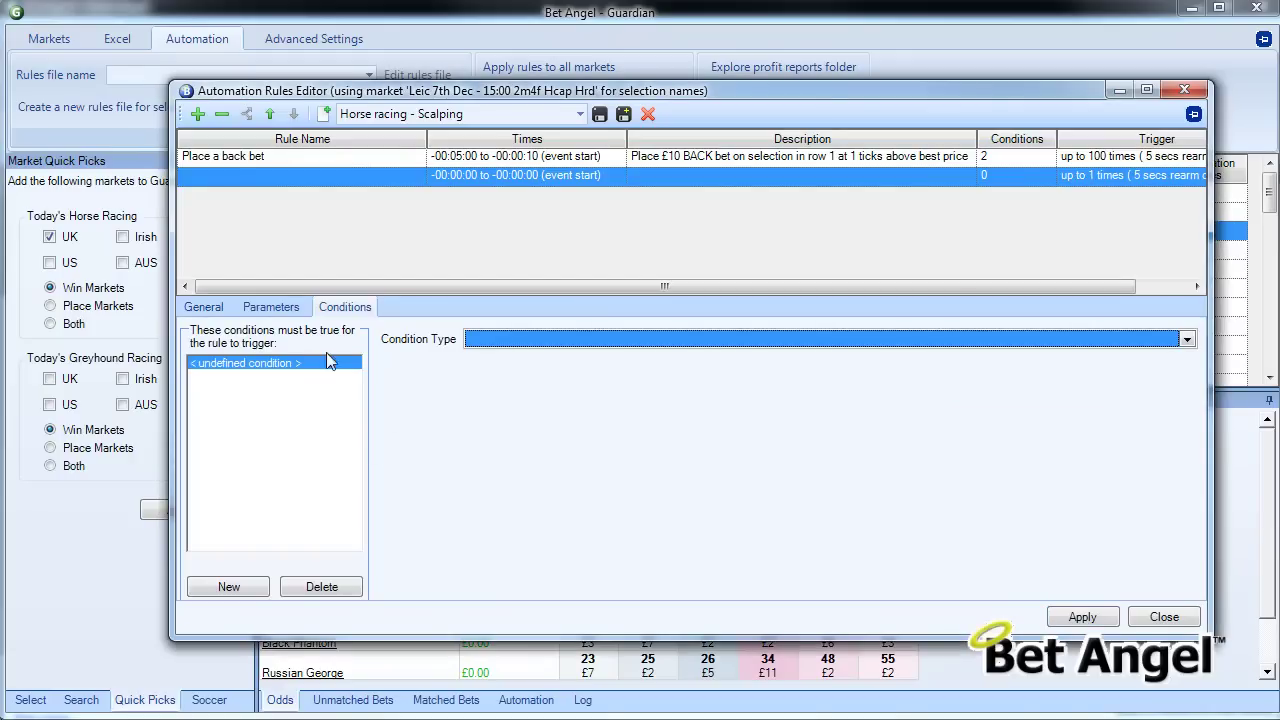
left_click(326, 588)
Return to the hedge rule's general settings and apply the rule without any conditions.
left_click(212, 309)
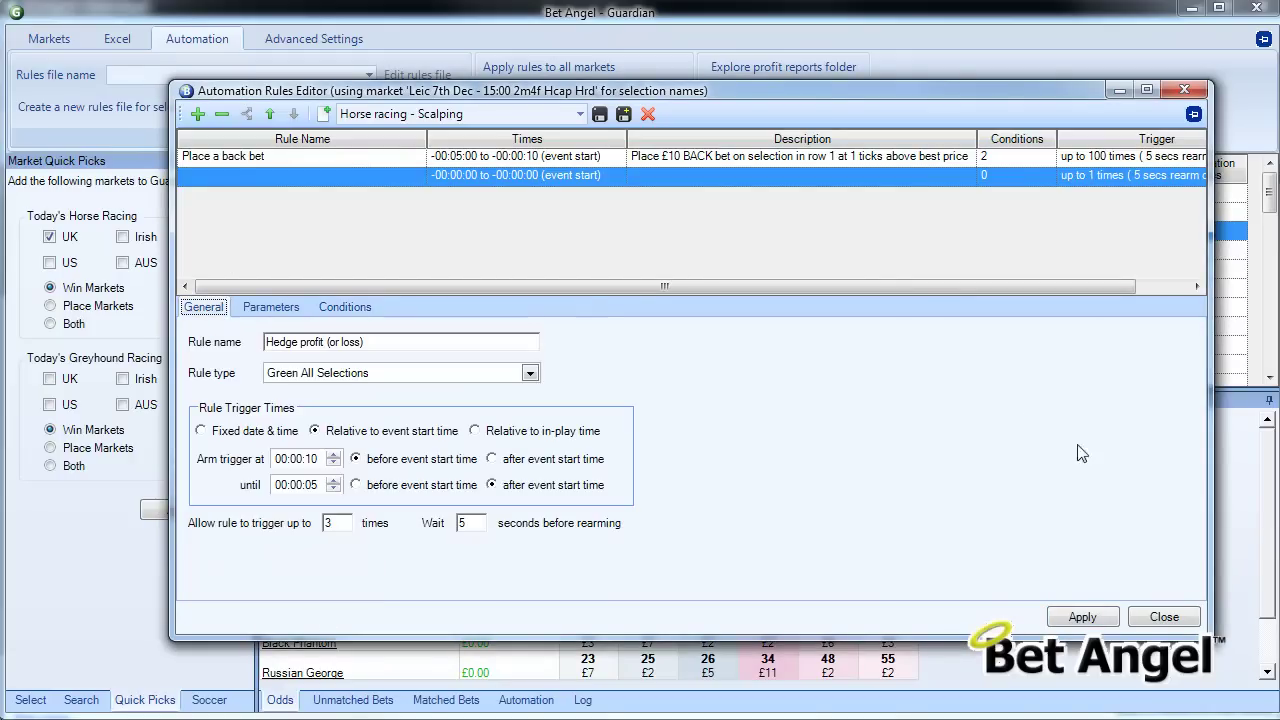
left_click(1082, 617)
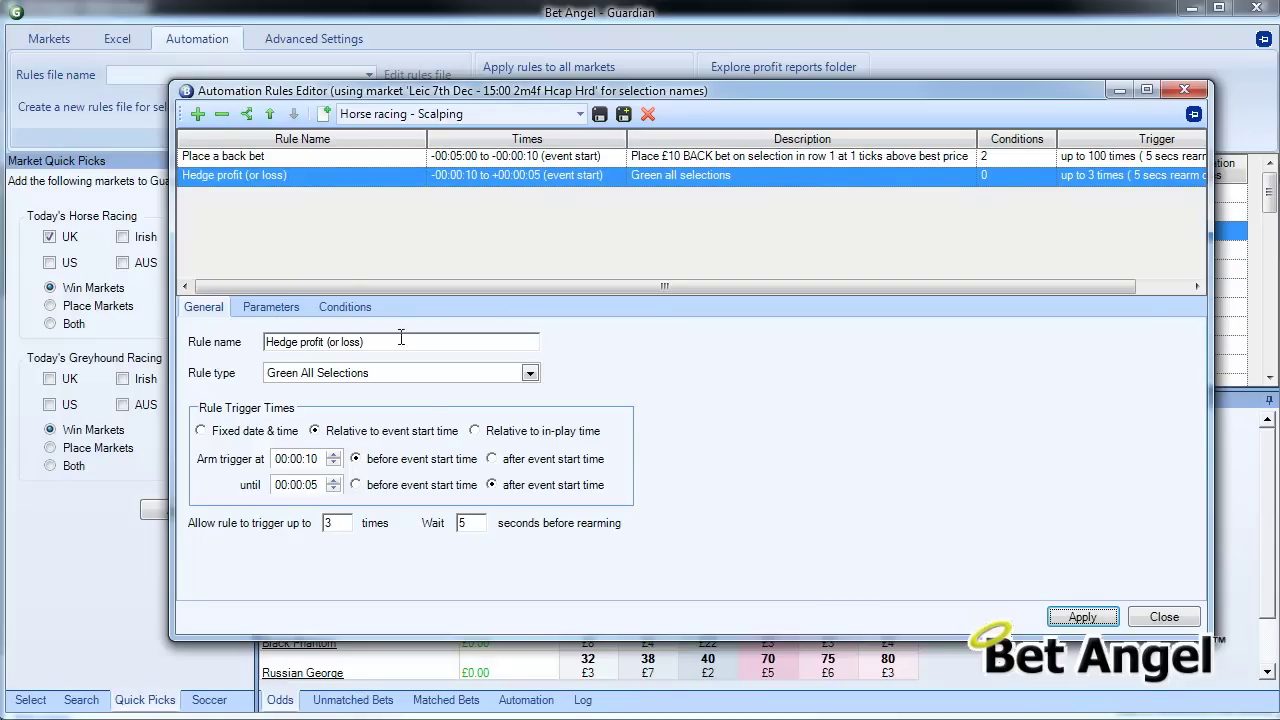
left_click(198, 114)
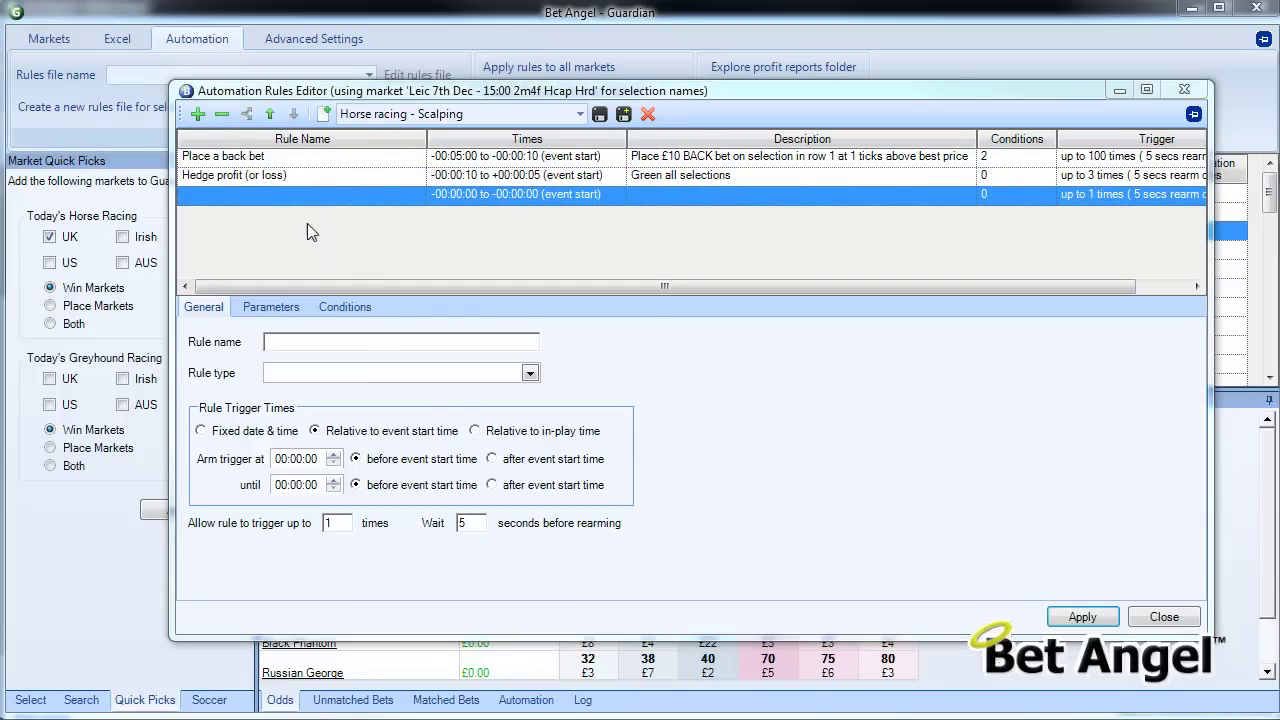
left_click(360, 342)
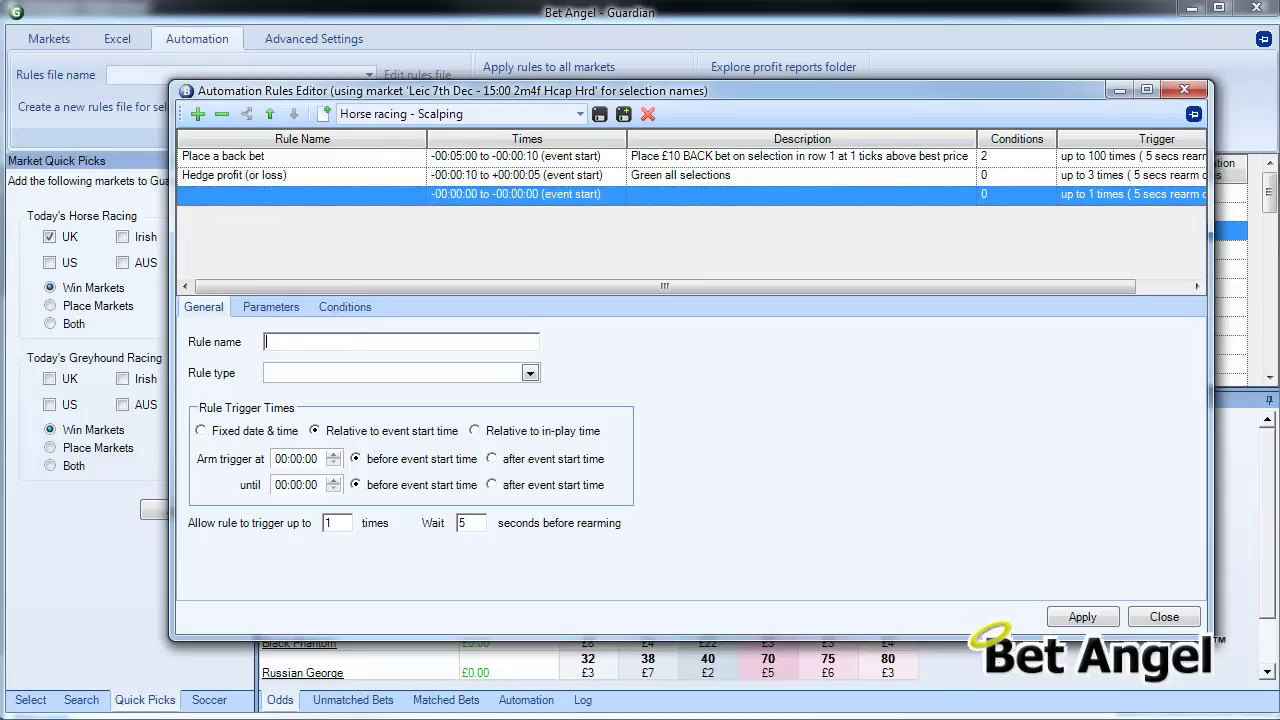
type("Place back bet")
left_click(1165, 622)
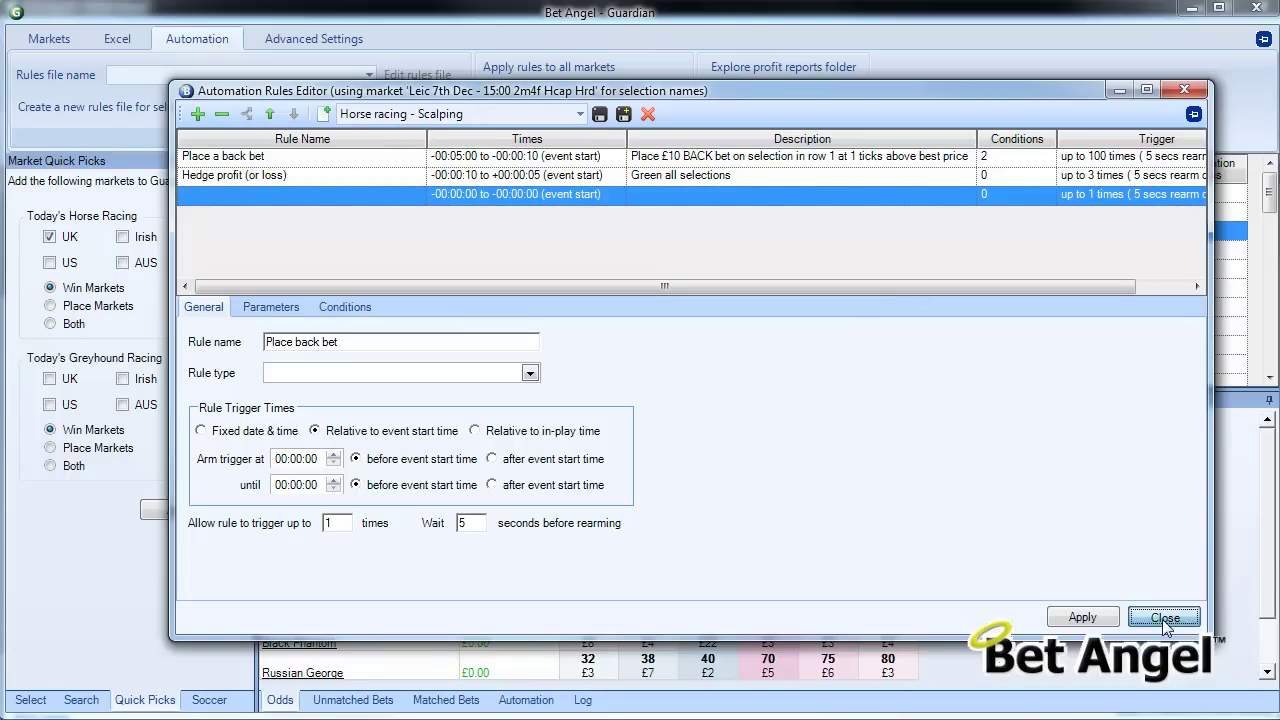
left_click(1079, 612)
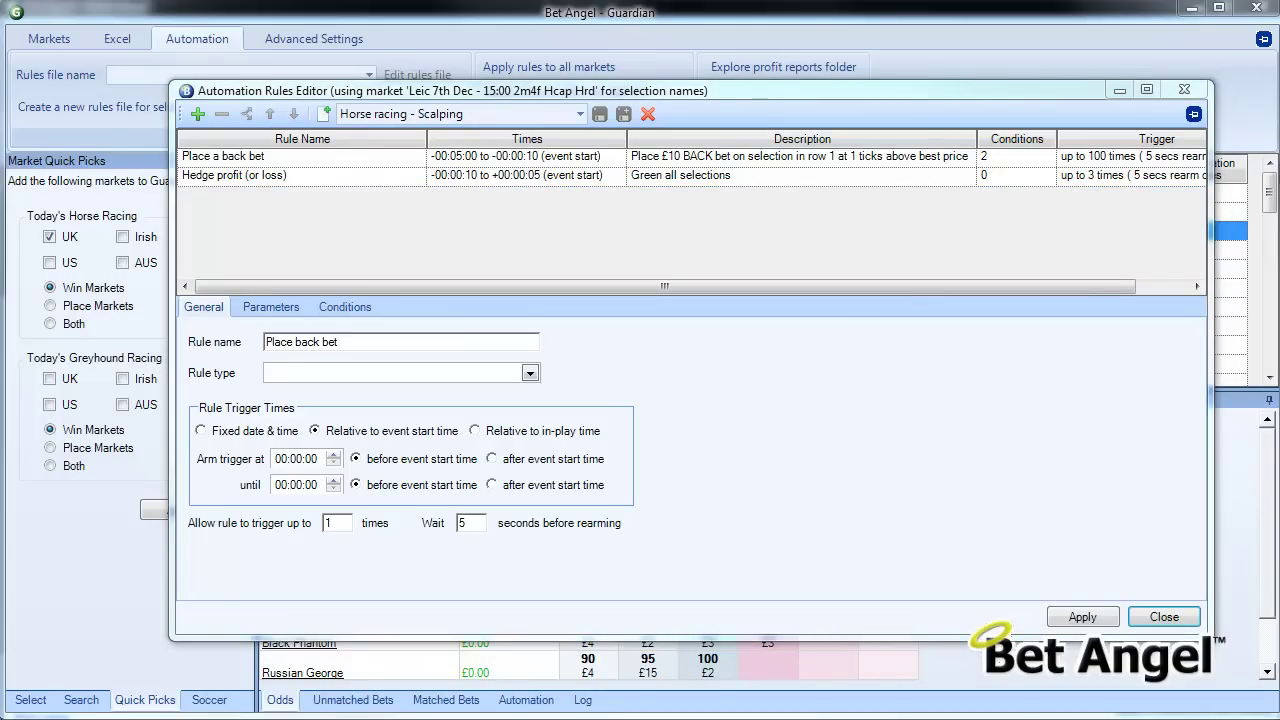
Close the rules editor and assign the "Horse racing - Scalping" rules to the Hex 15:20 3m1f Hcap Chs market.
left_click(1164, 616)
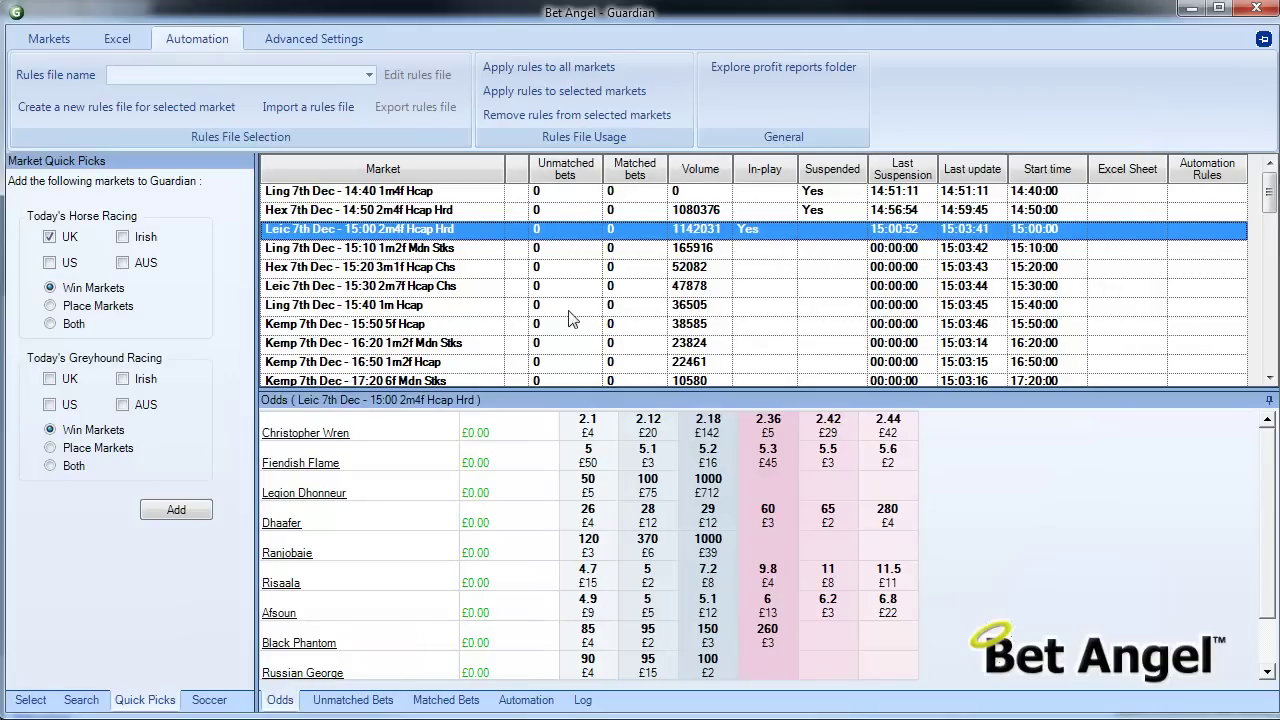
left_click(430, 250)
left_click(412, 268)
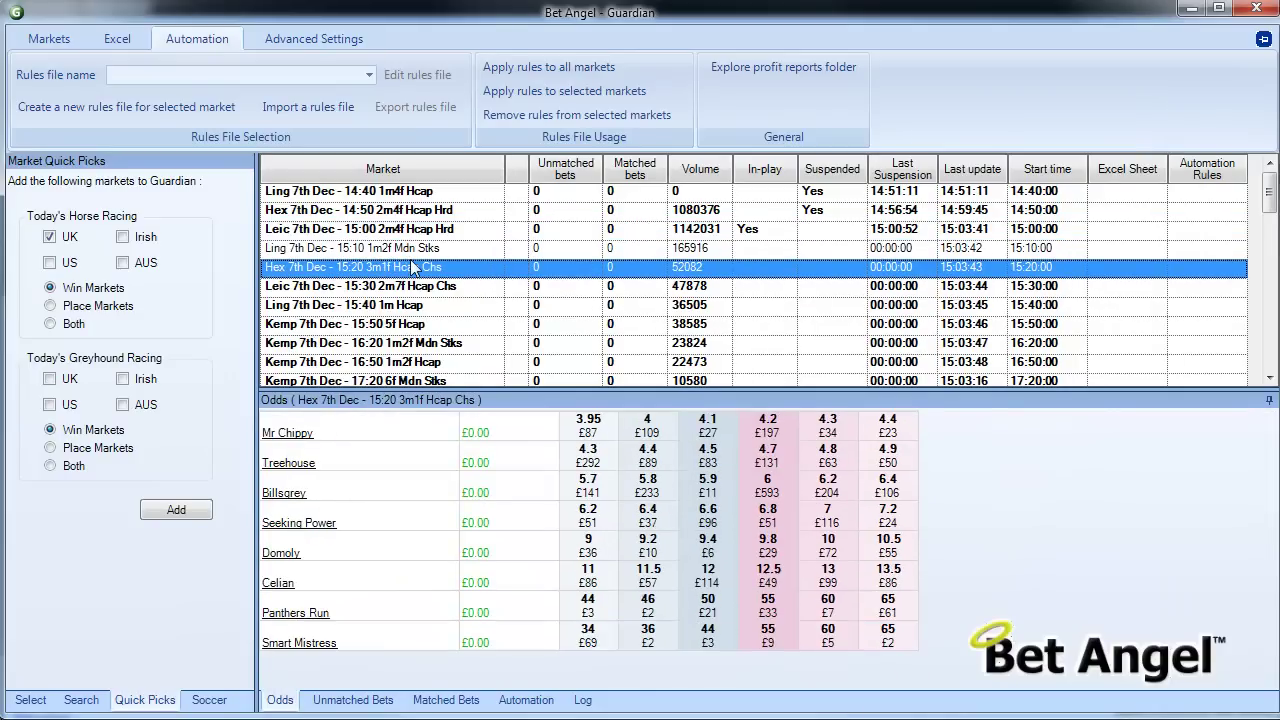
left_click(1238, 269)
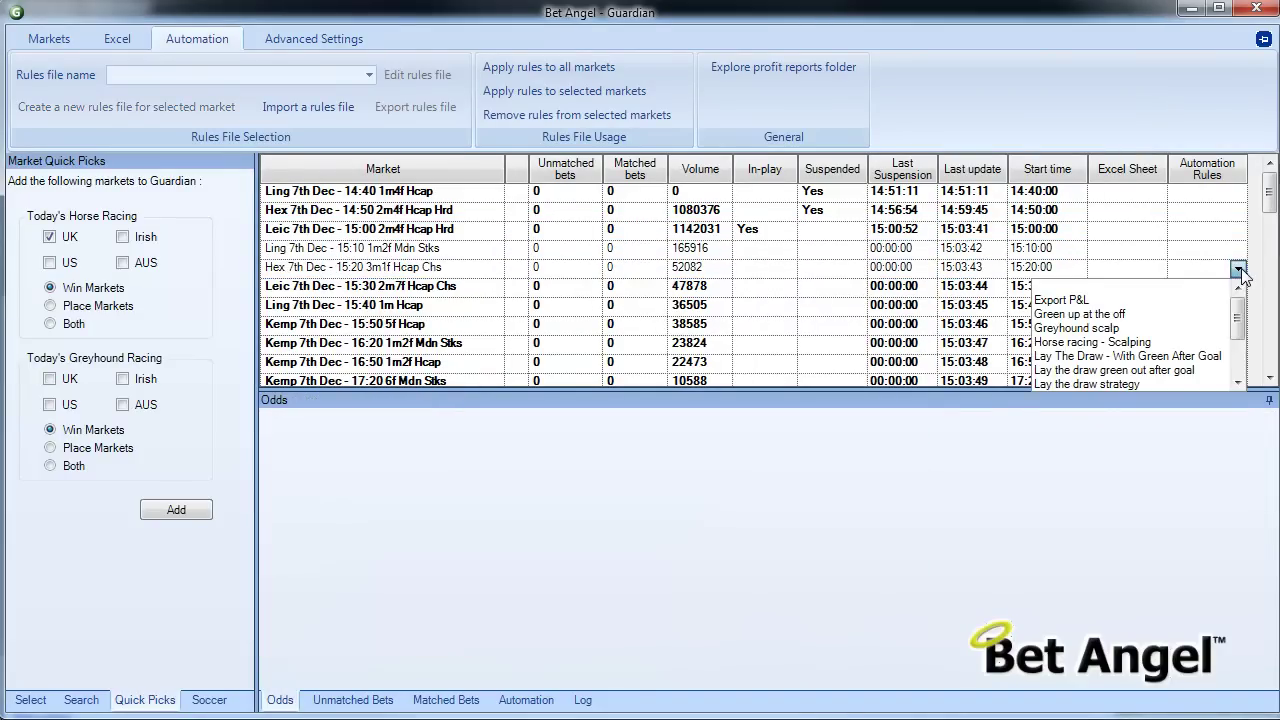
mouse_move(1239, 317)
left_mouse_down()
mouse_move(1236, 368)
mouse_move(1235, 320)
left_mouse_up()
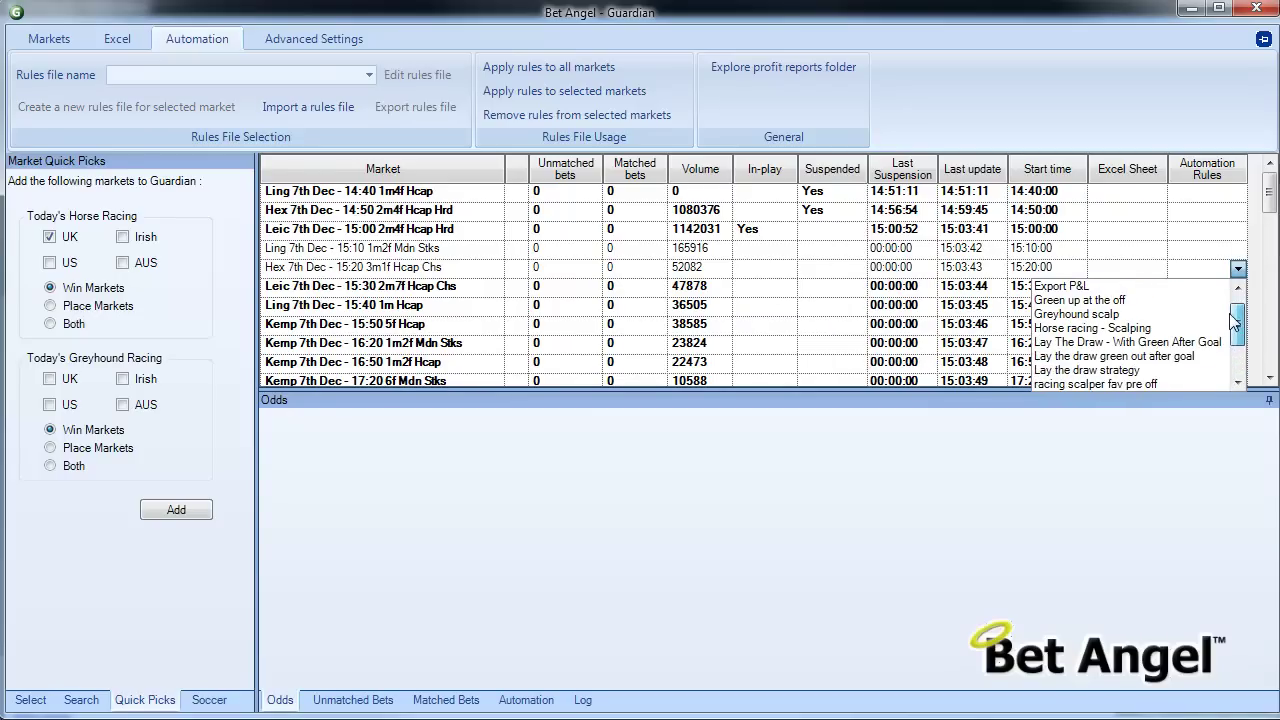
left_click(1140, 333)
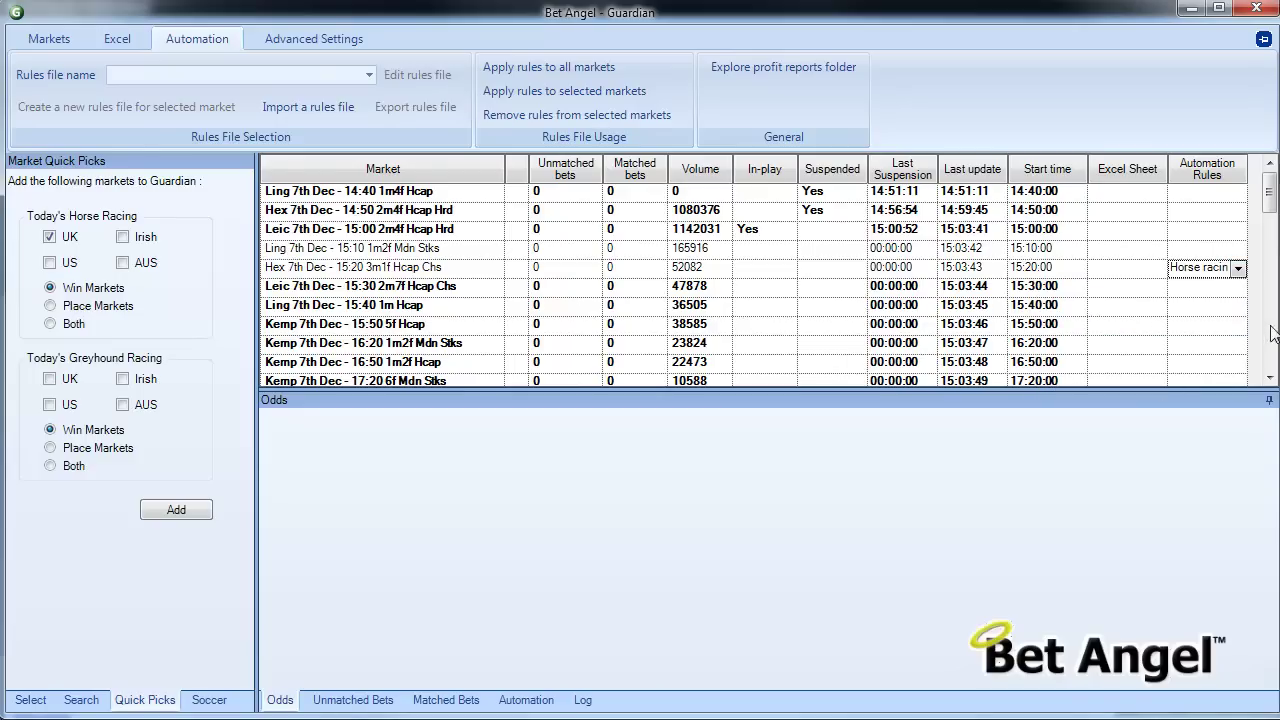
Assign the "Horse racing - Scalping" rules to the Ling 15:40 1m Hcap market.
left_click(440, 272)
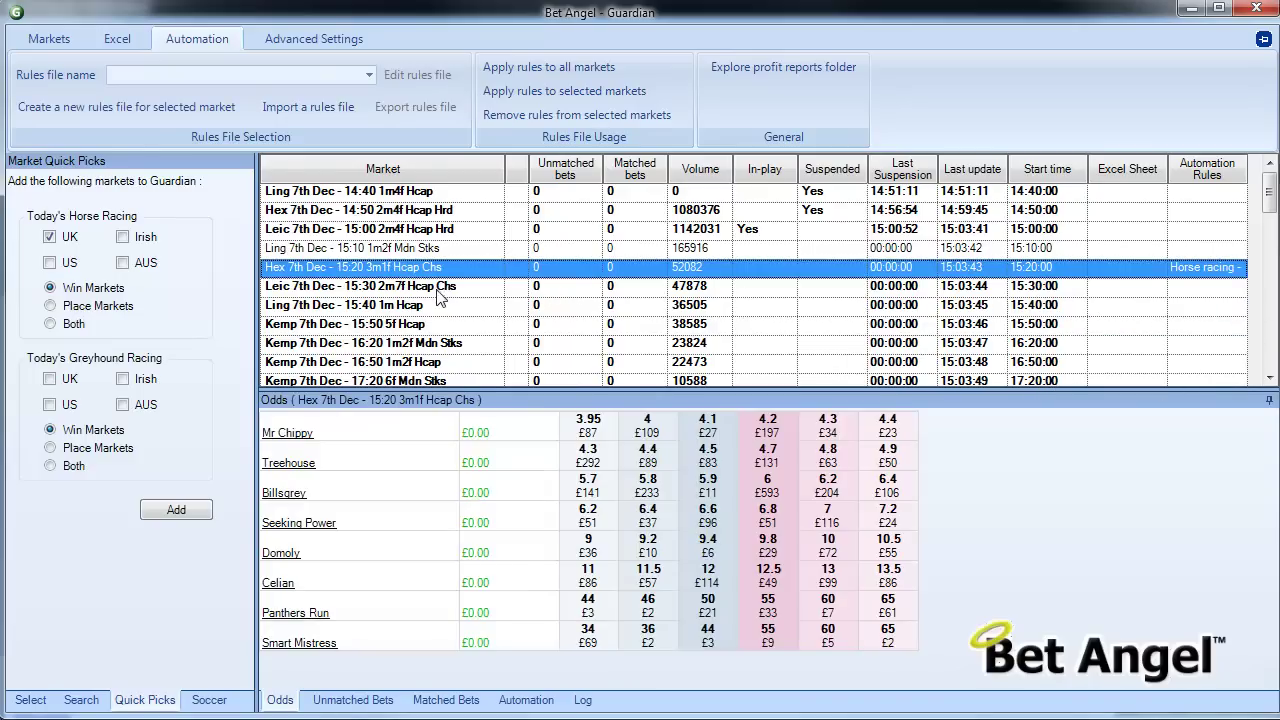
left_click(437, 288)
left_click(425, 305)
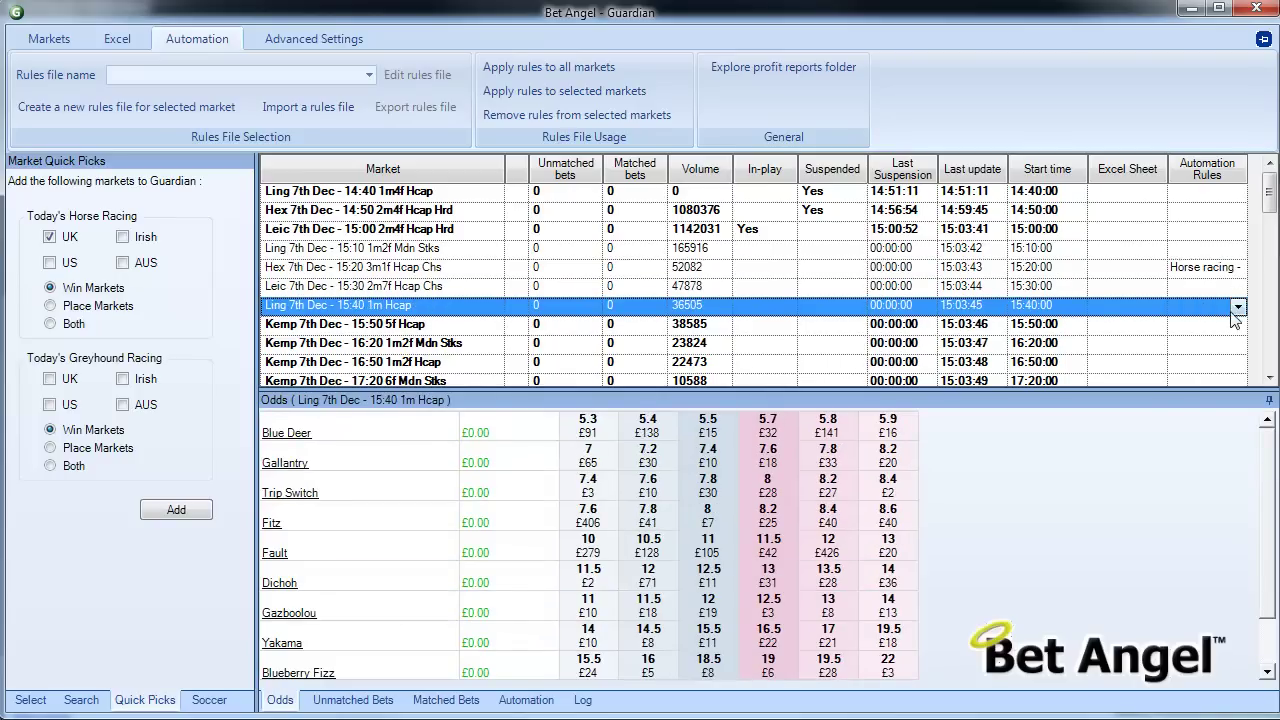
left_click(1237, 307)
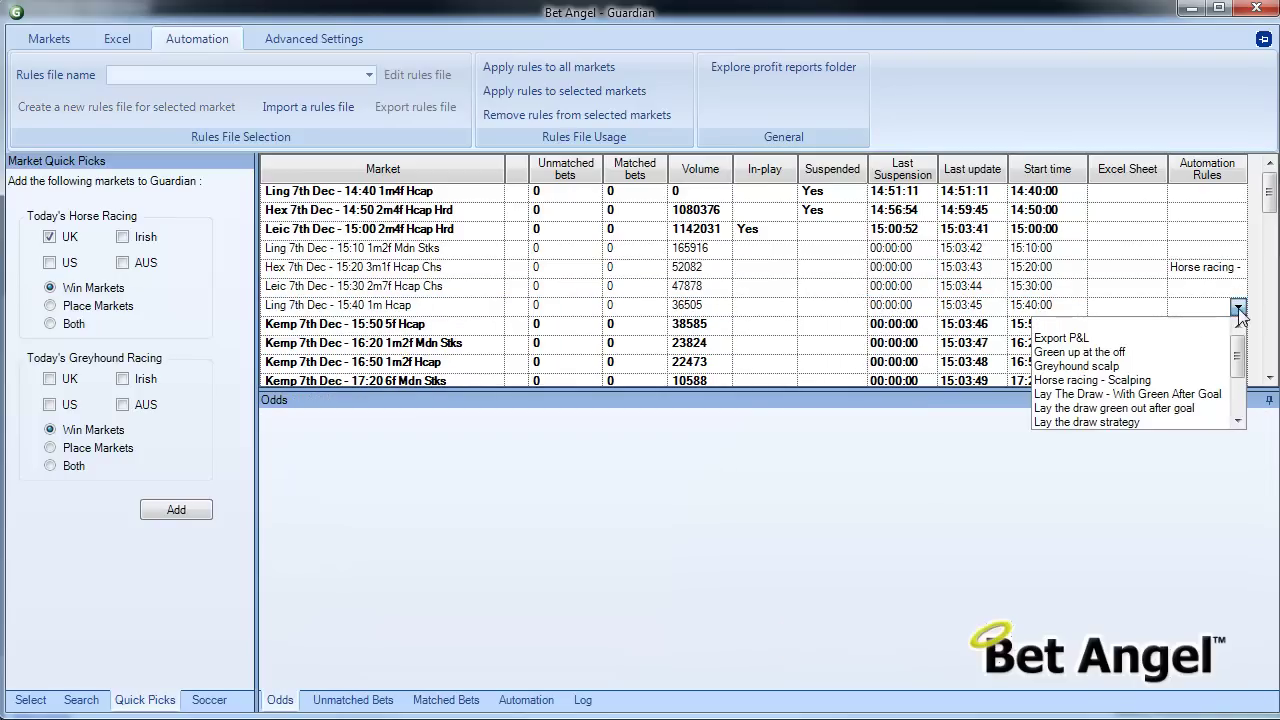
left_click(1148, 381)
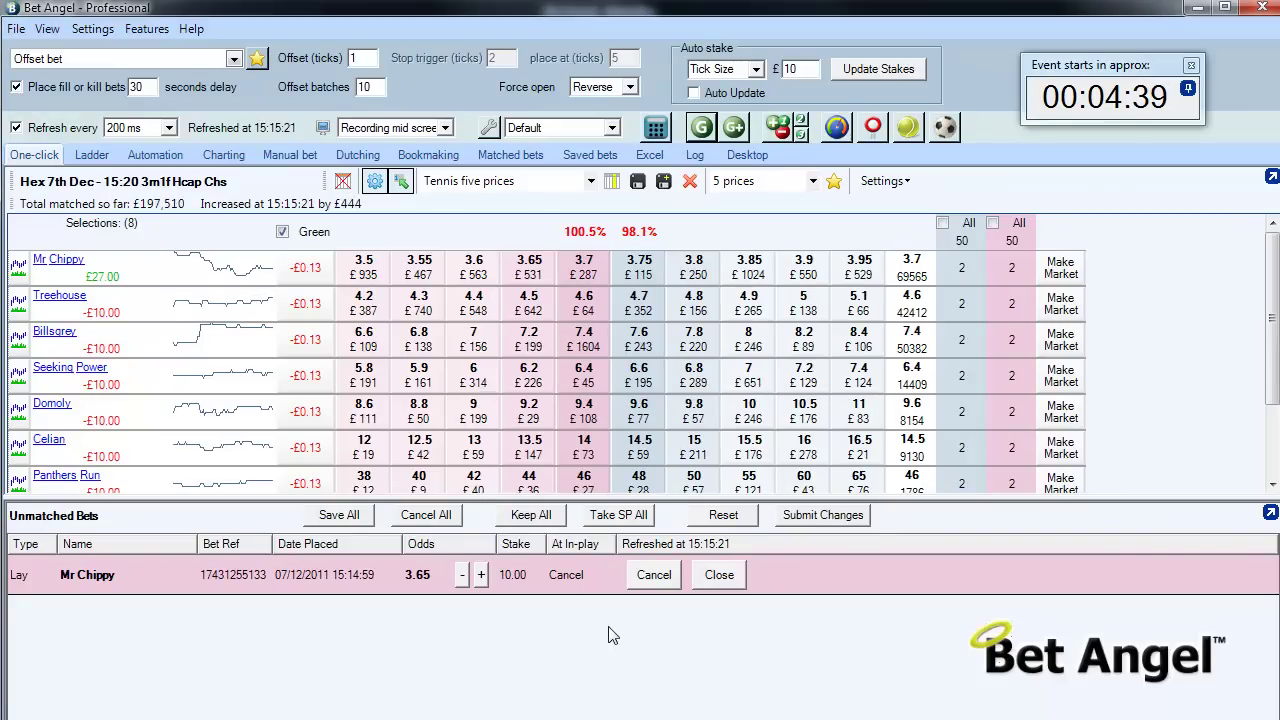
Switch to Guardian and examine the Hex 15:20 market's odds, unmatched and matched bets, automation rule triggers and activity log.
left_click(713, 130)
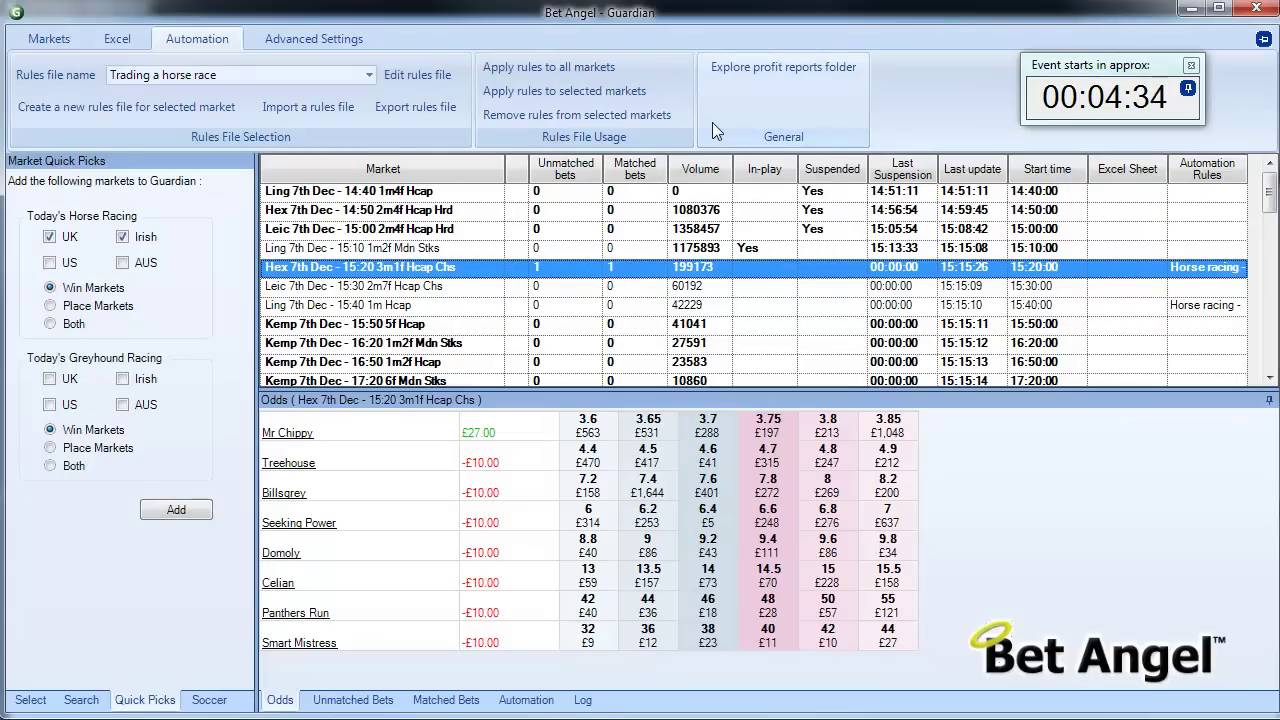
left_click(350, 700)
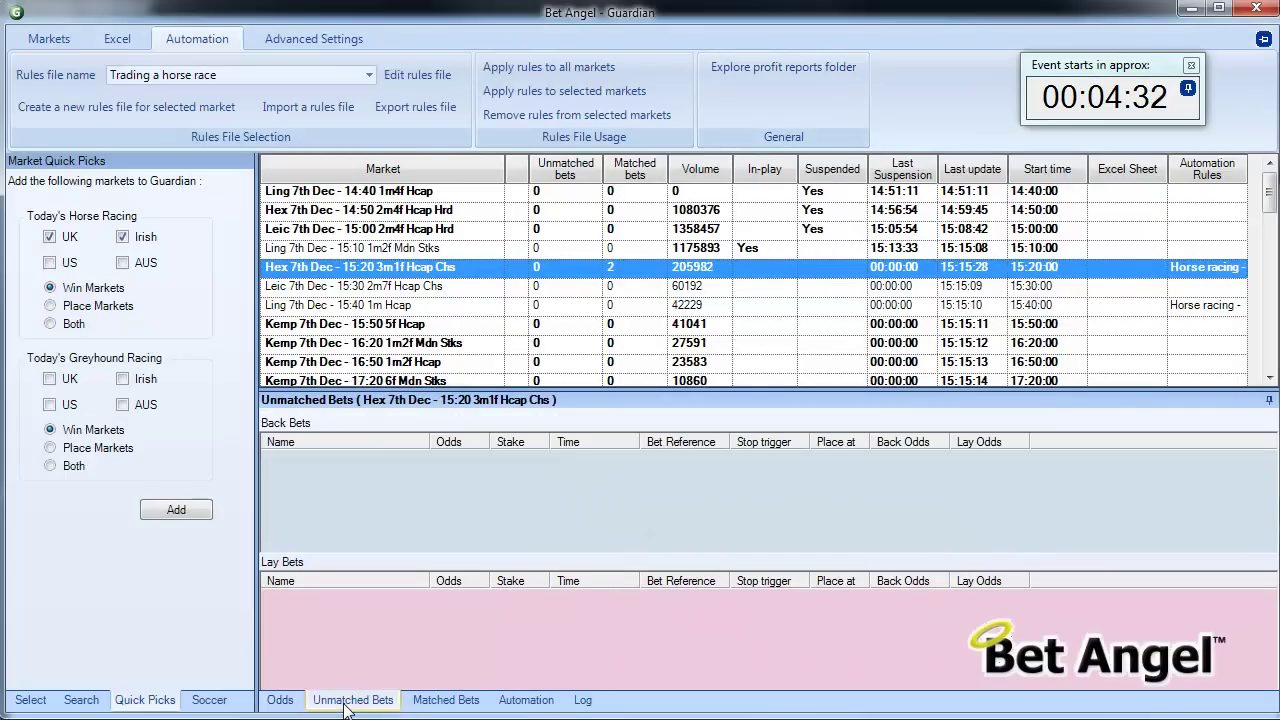
left_click(282, 700)
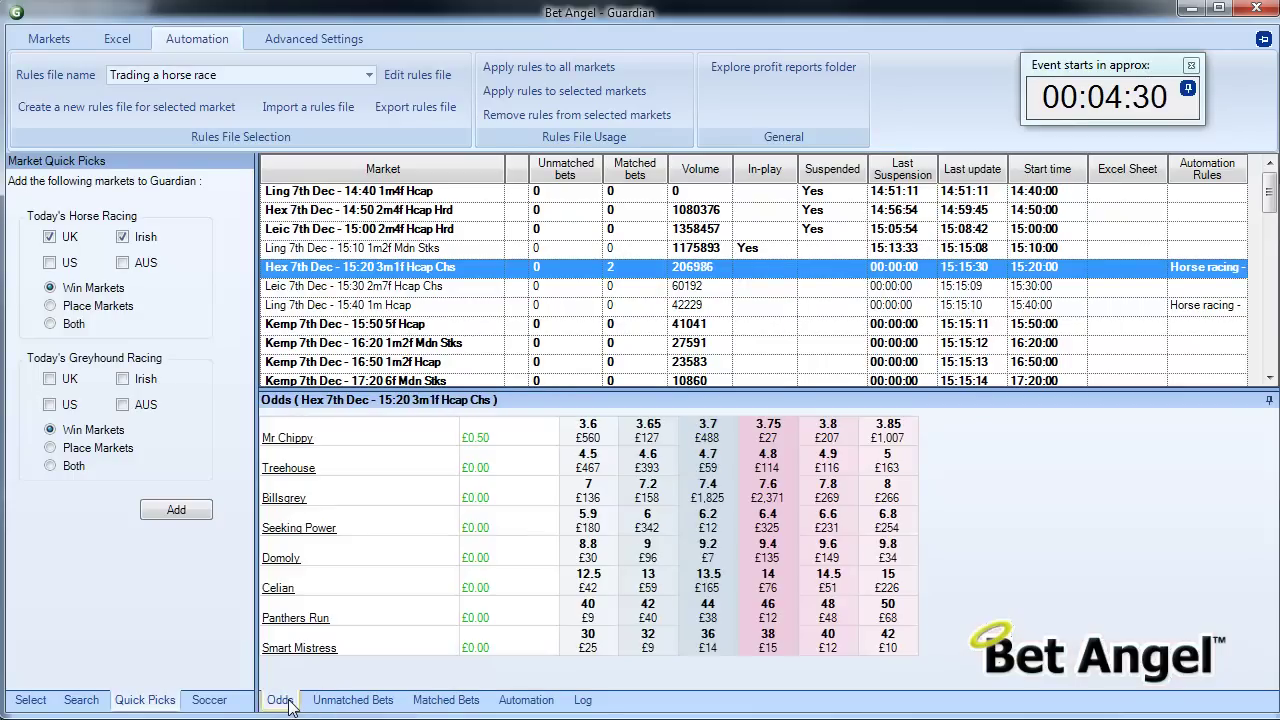
left_click(430, 703)
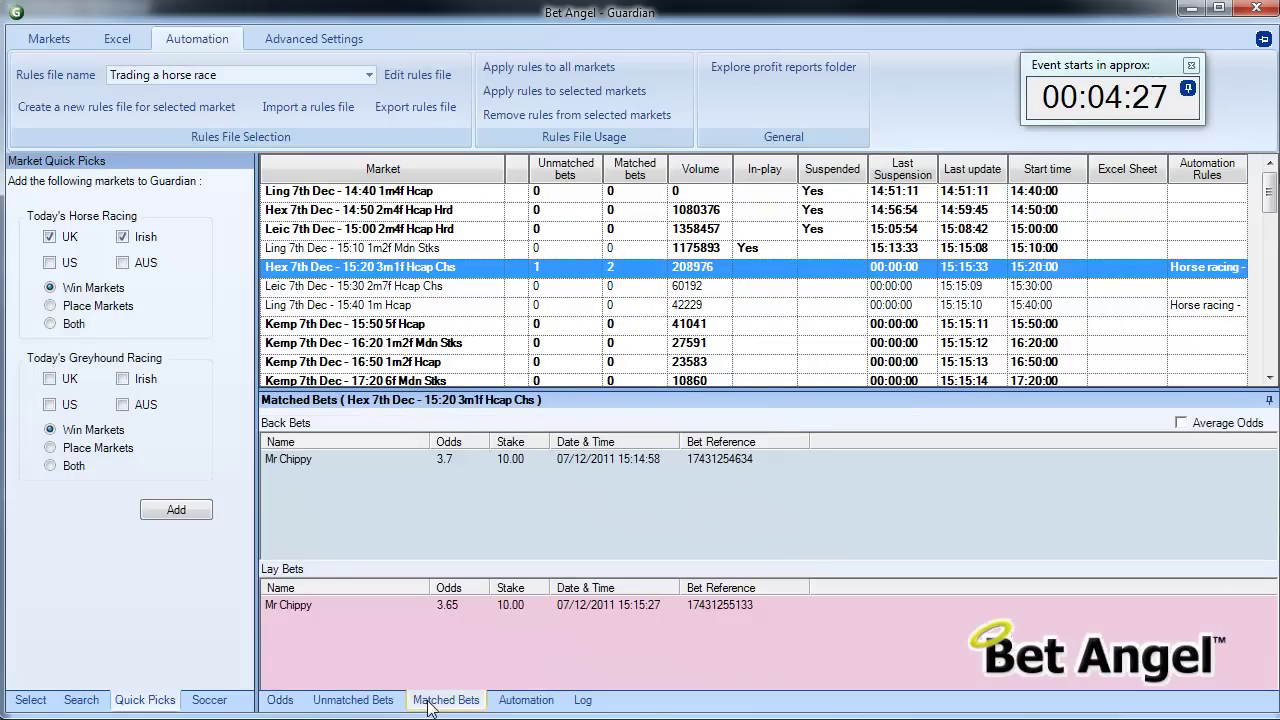
left_click(525, 702)
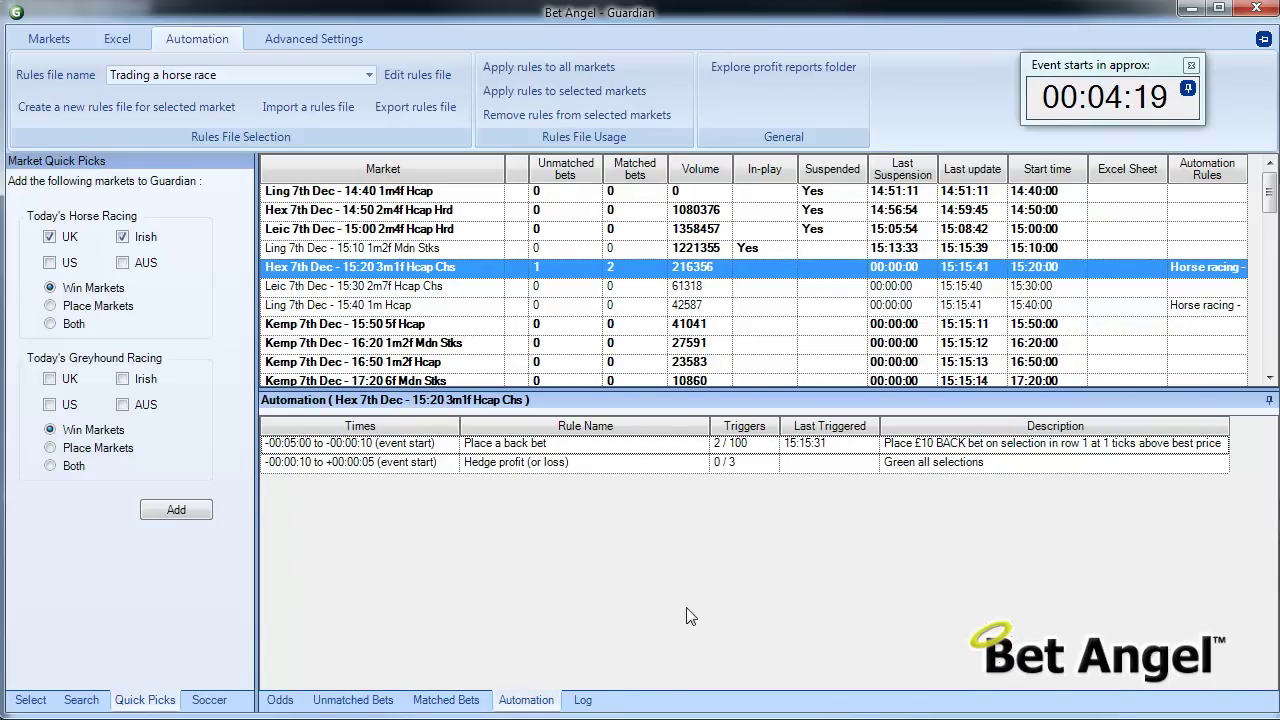
left_click(582, 701)
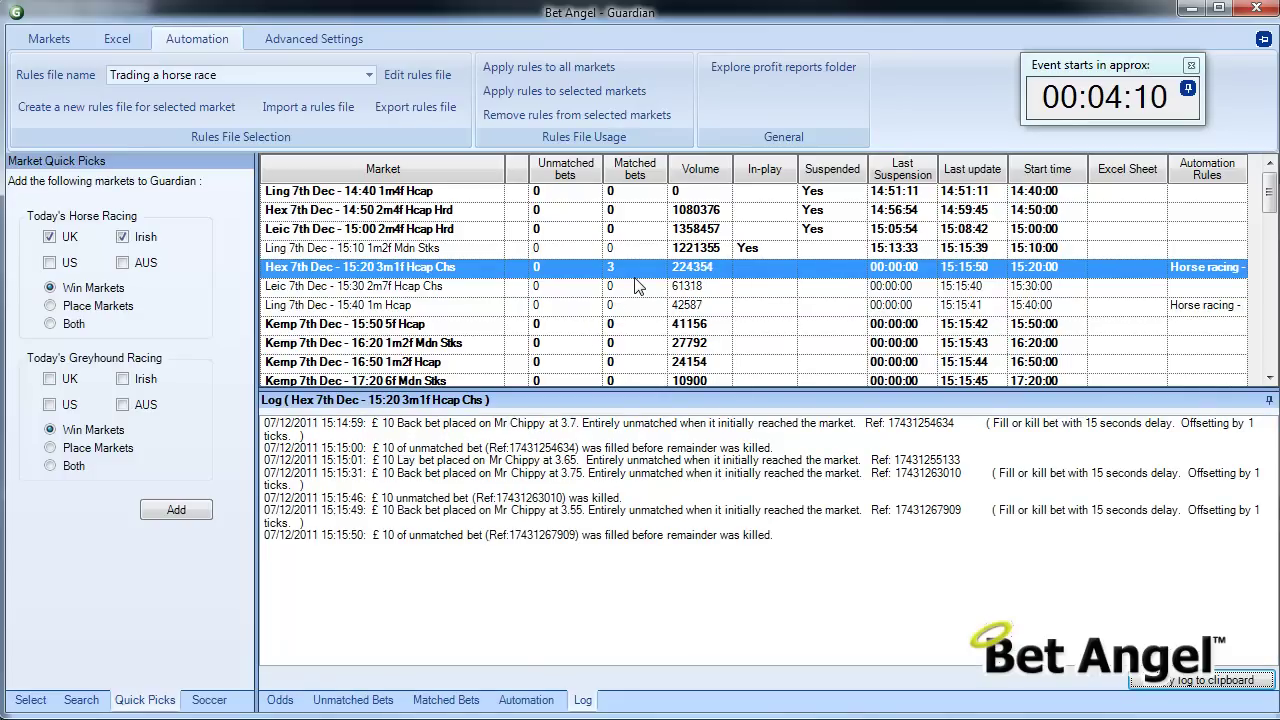
left_click(526, 700)
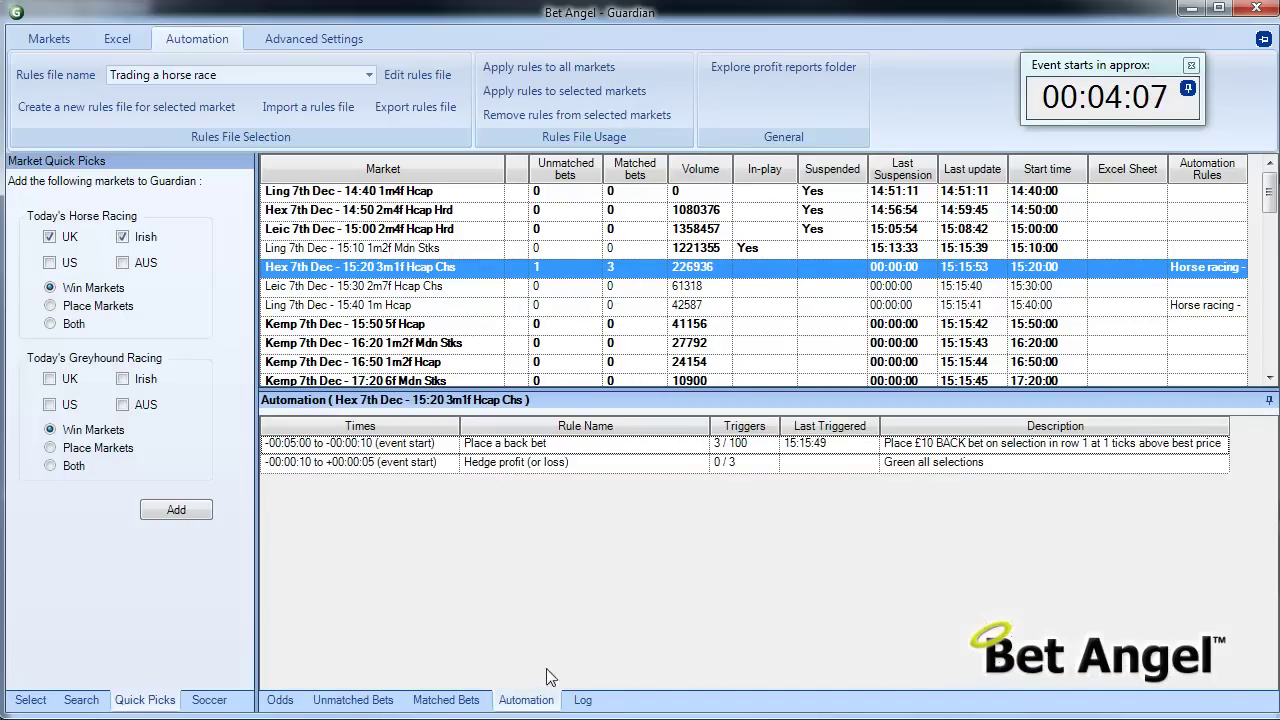
left_click(438, 701)
left_click(378, 703)
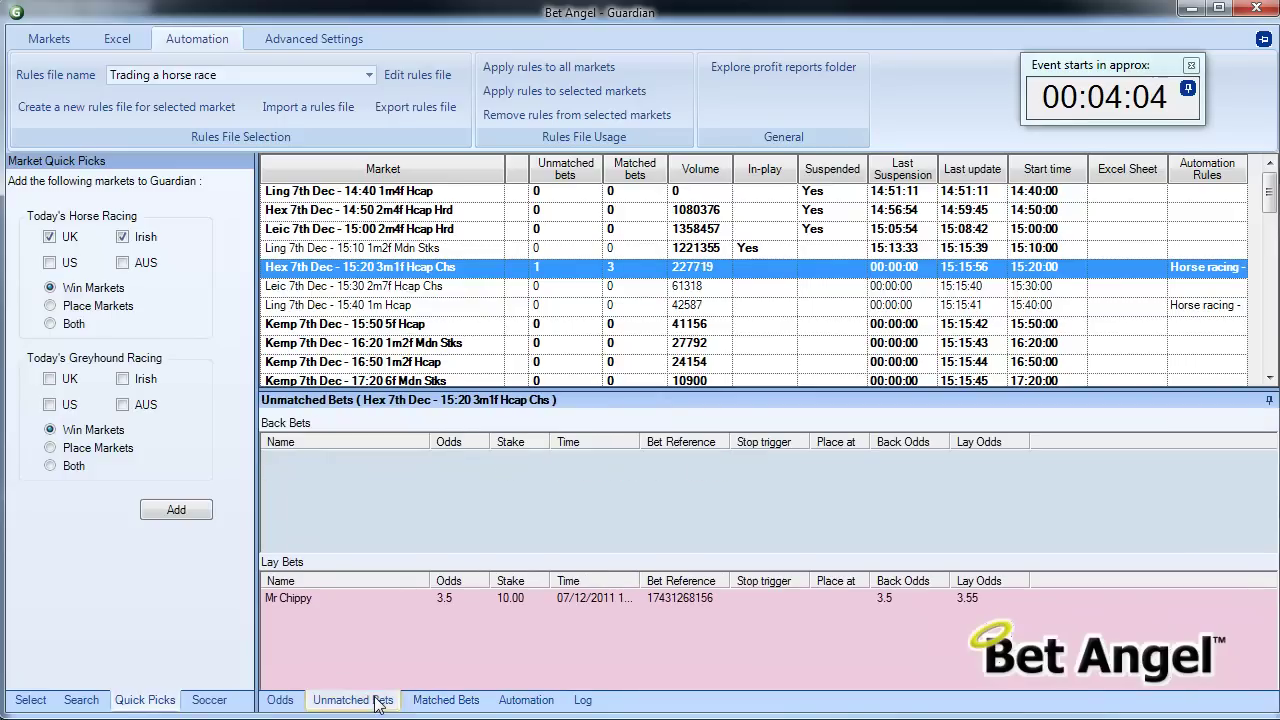
left_click(284, 700)
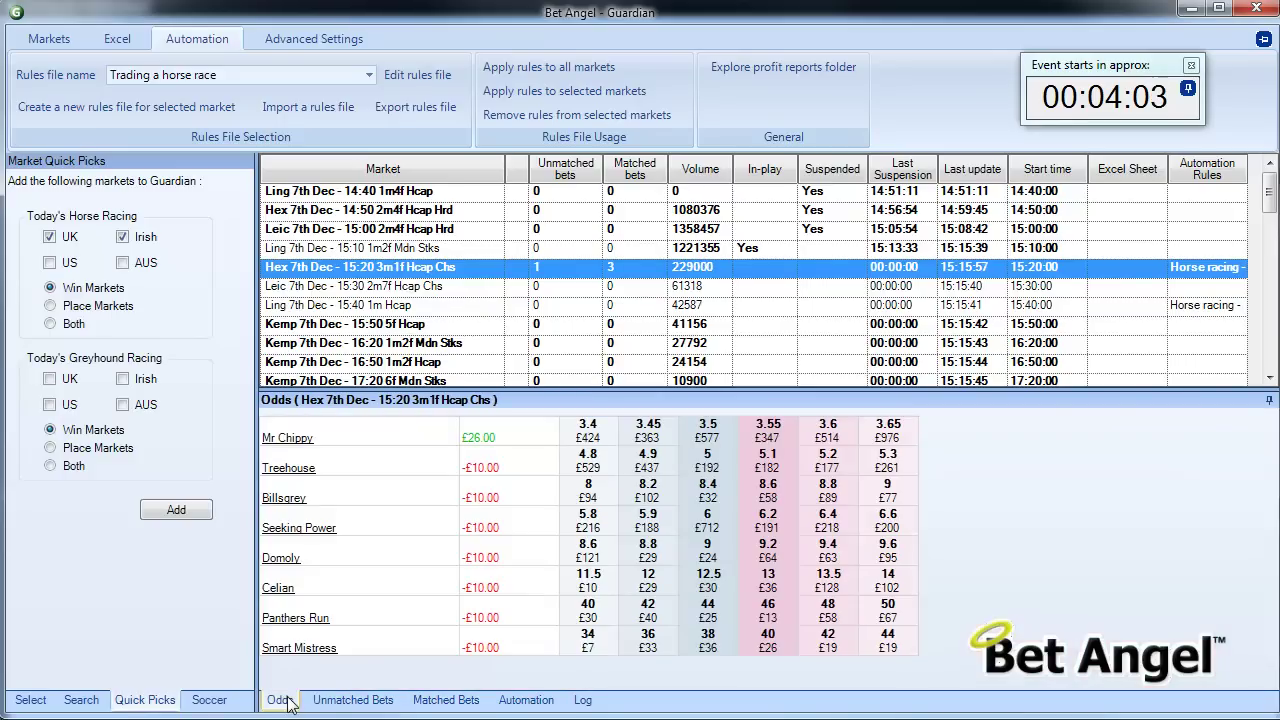
Check the Hex 15:20 market's position in the main Bet Angel Professional window and return to Guardian to review its unmatched and matched bets.
left_click(1190, 8)
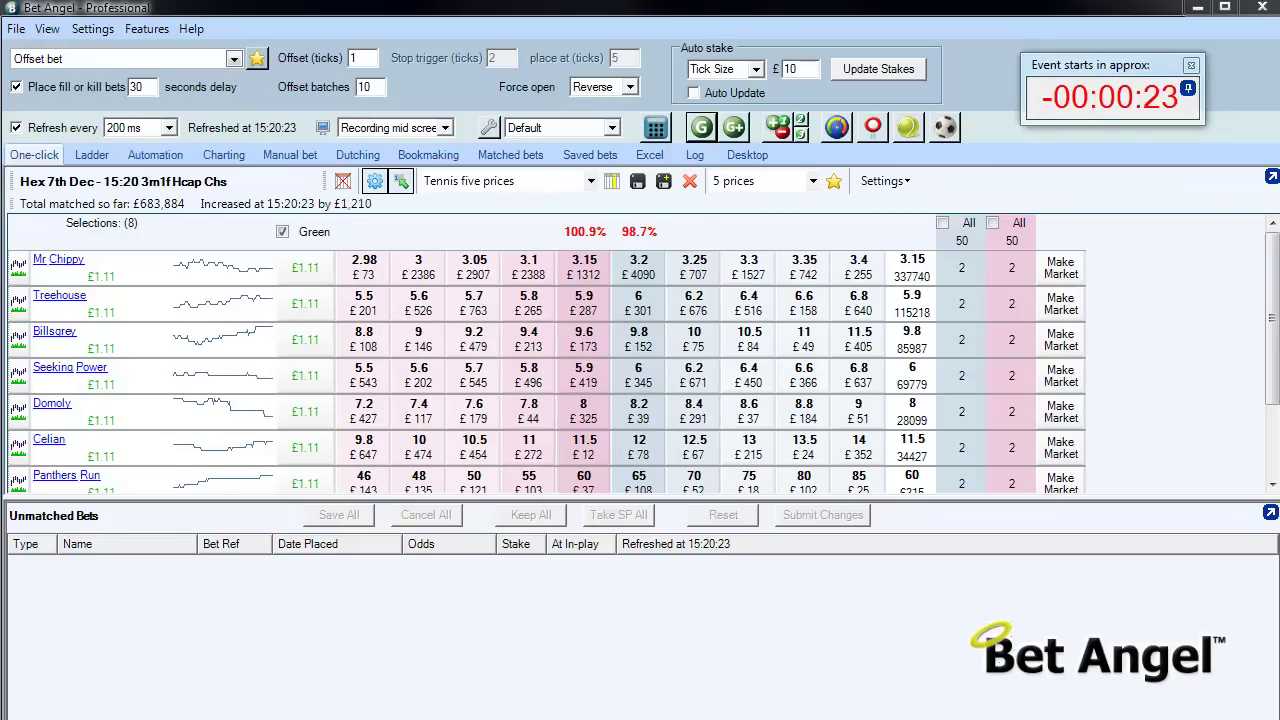
key("alt+Tab")
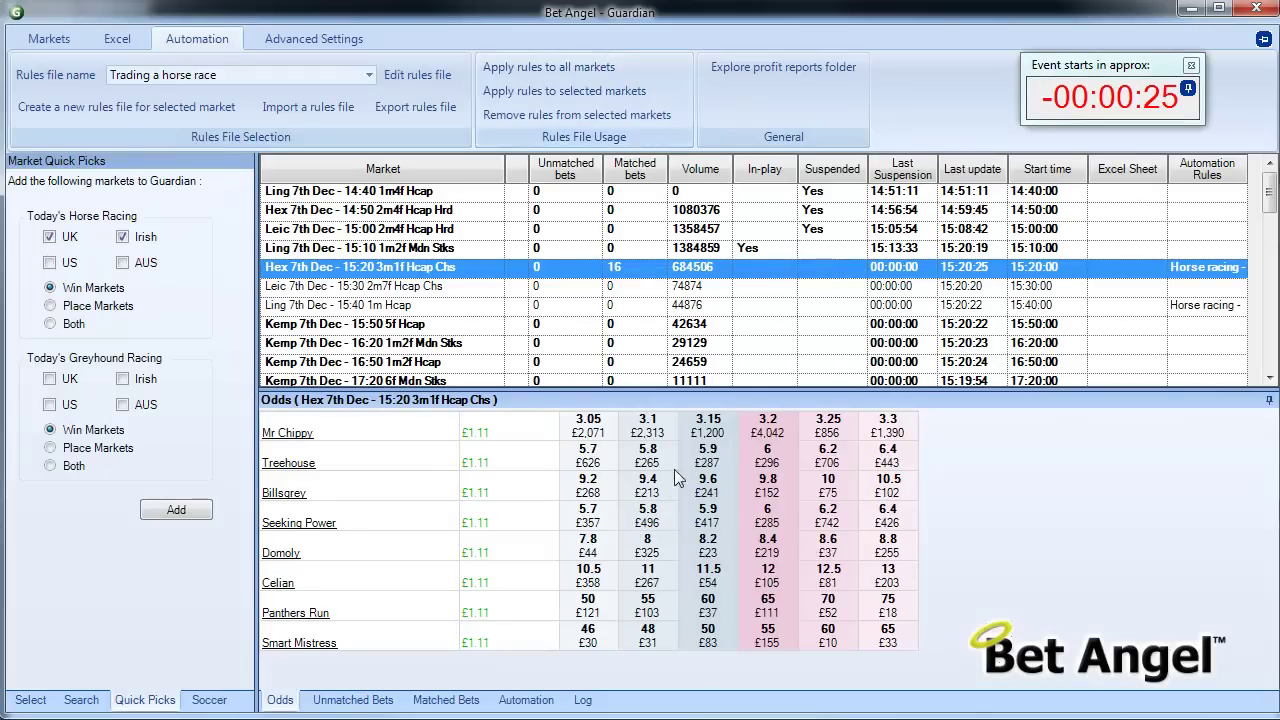
left_click(336, 699)
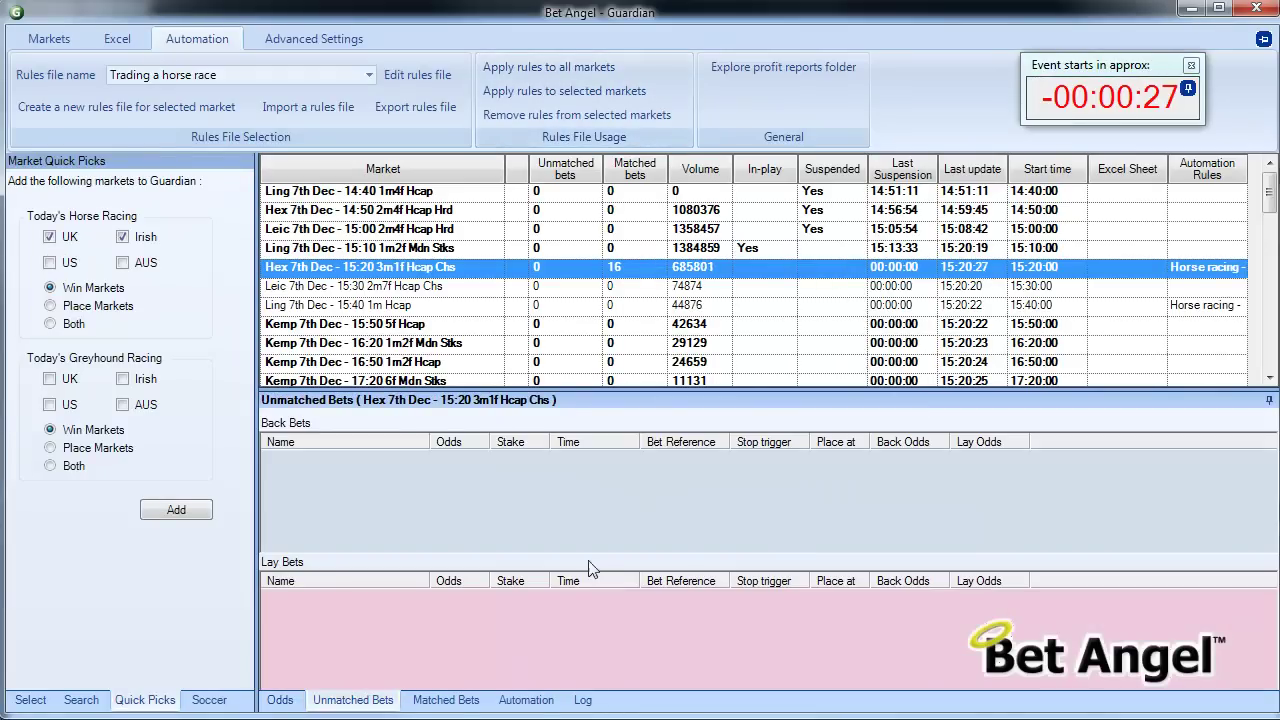
left_click(440, 701)
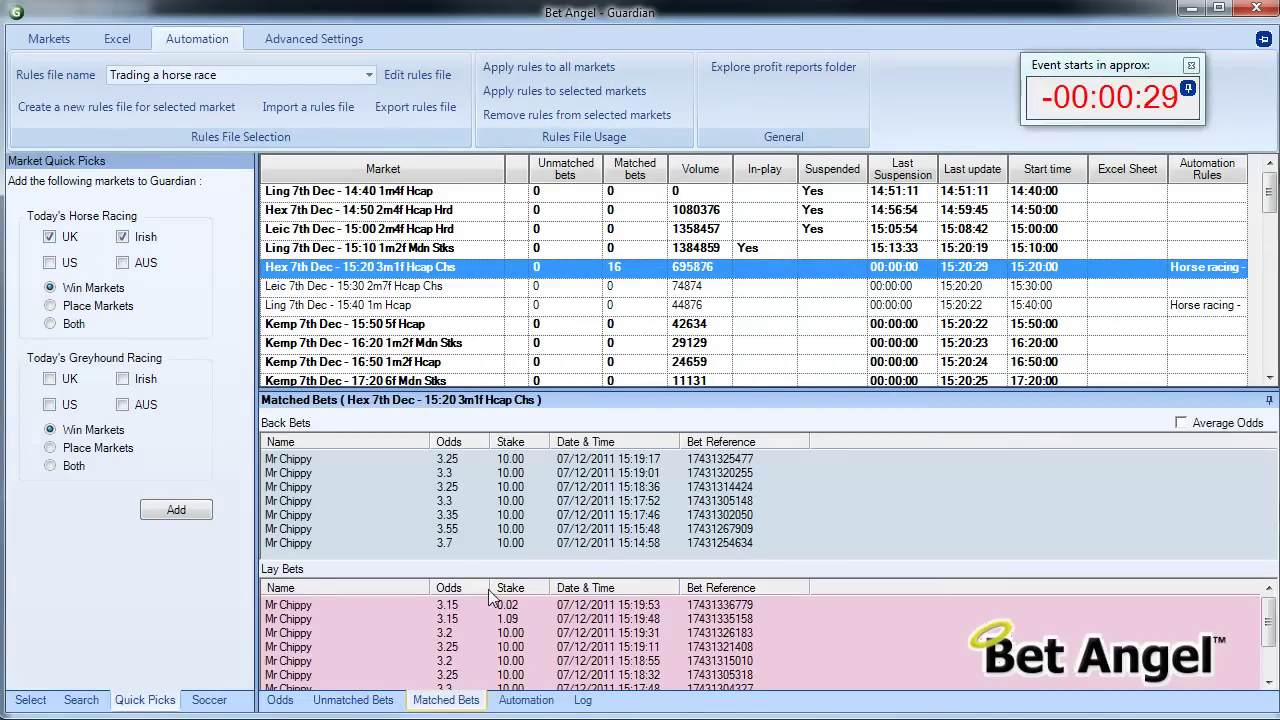
Examine how often the Hex 15:20 market's automation rules triggered and read back through its activity log to the first bets.
left_click(526, 701)
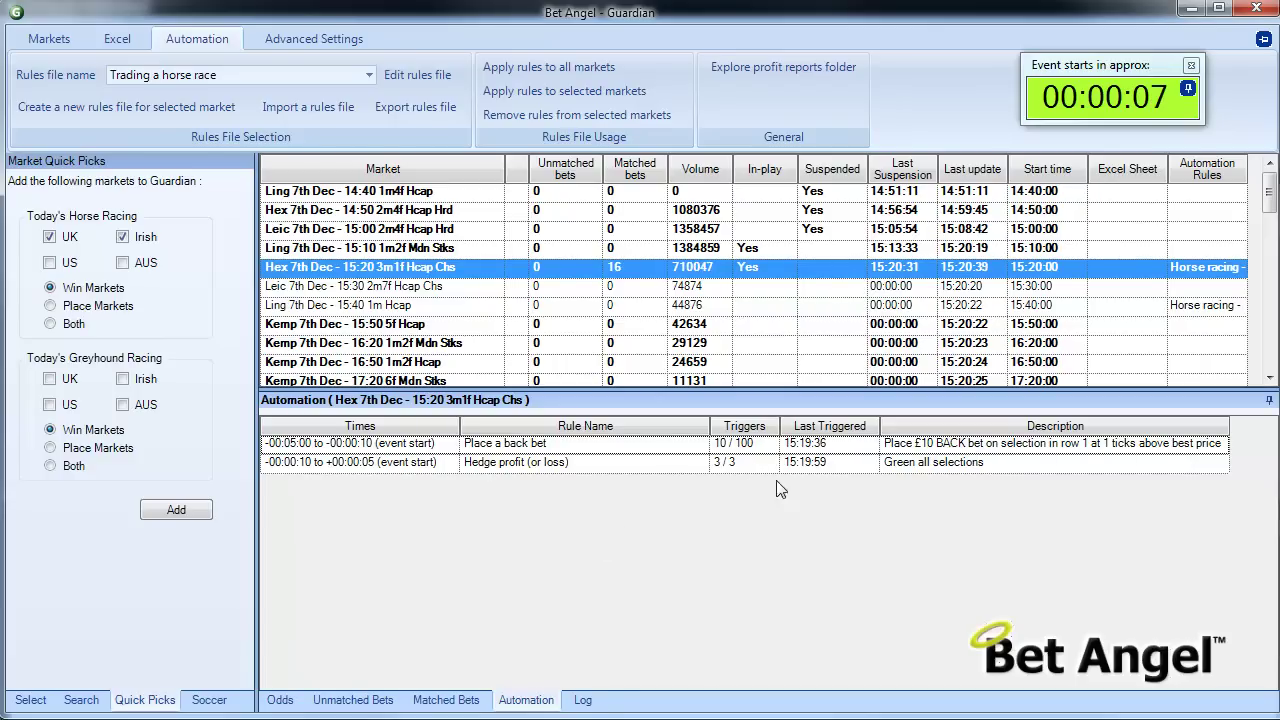
left_click(582, 700)
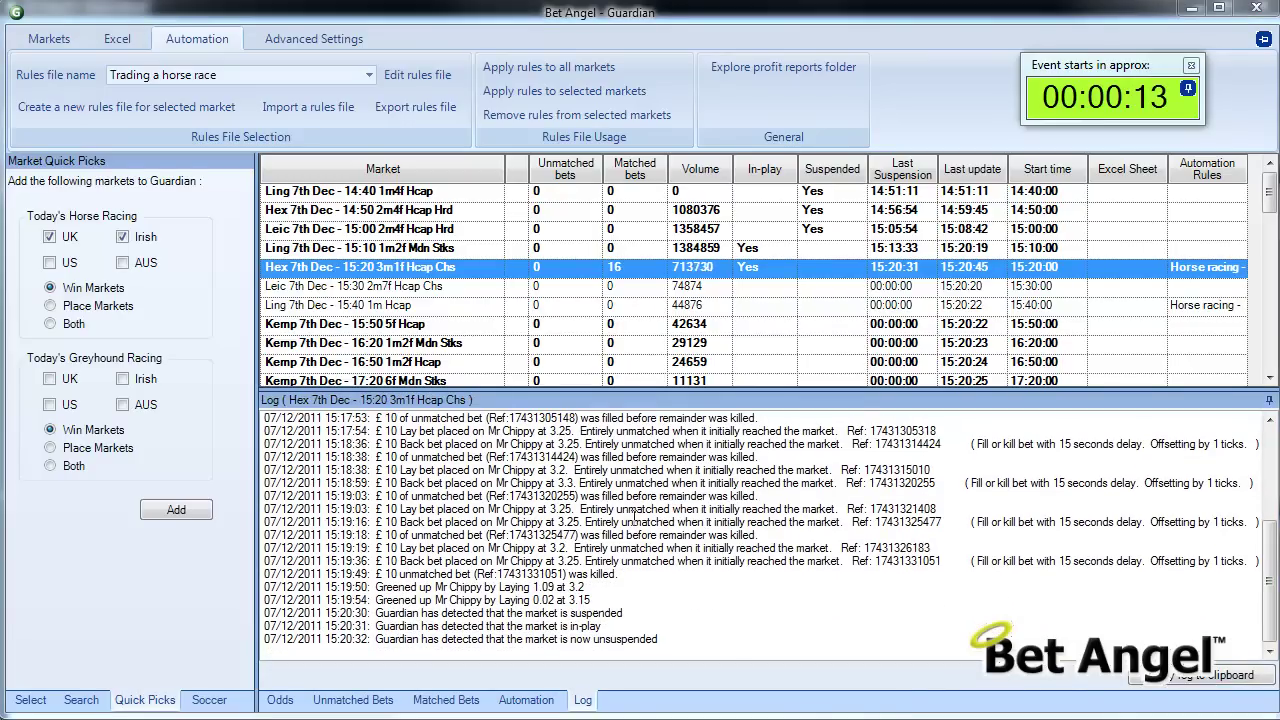
scroll(640, 530, "up", 5)
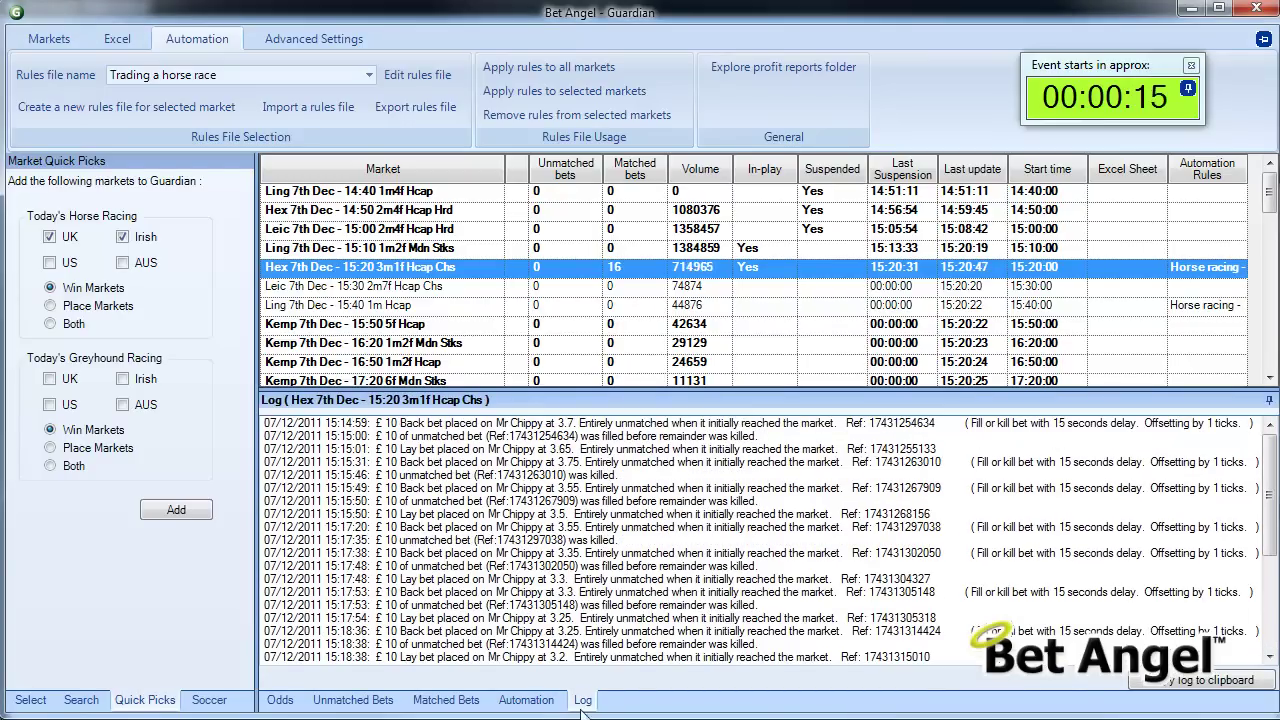
Revisit the Hex 15:20 market's matched bets and return to its odds view to check the hedged profit on each selection.
left_click(535, 702)
left_click(461, 702)
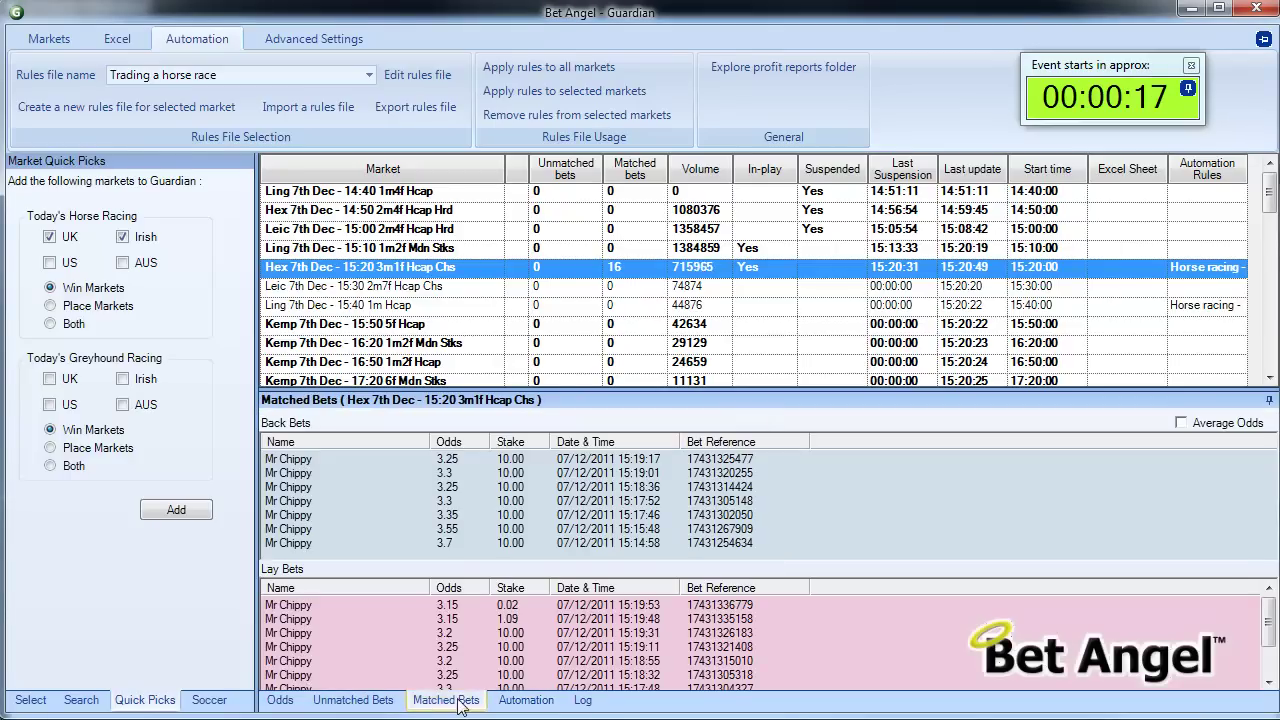
left_click(355, 700)
left_click(281, 700)
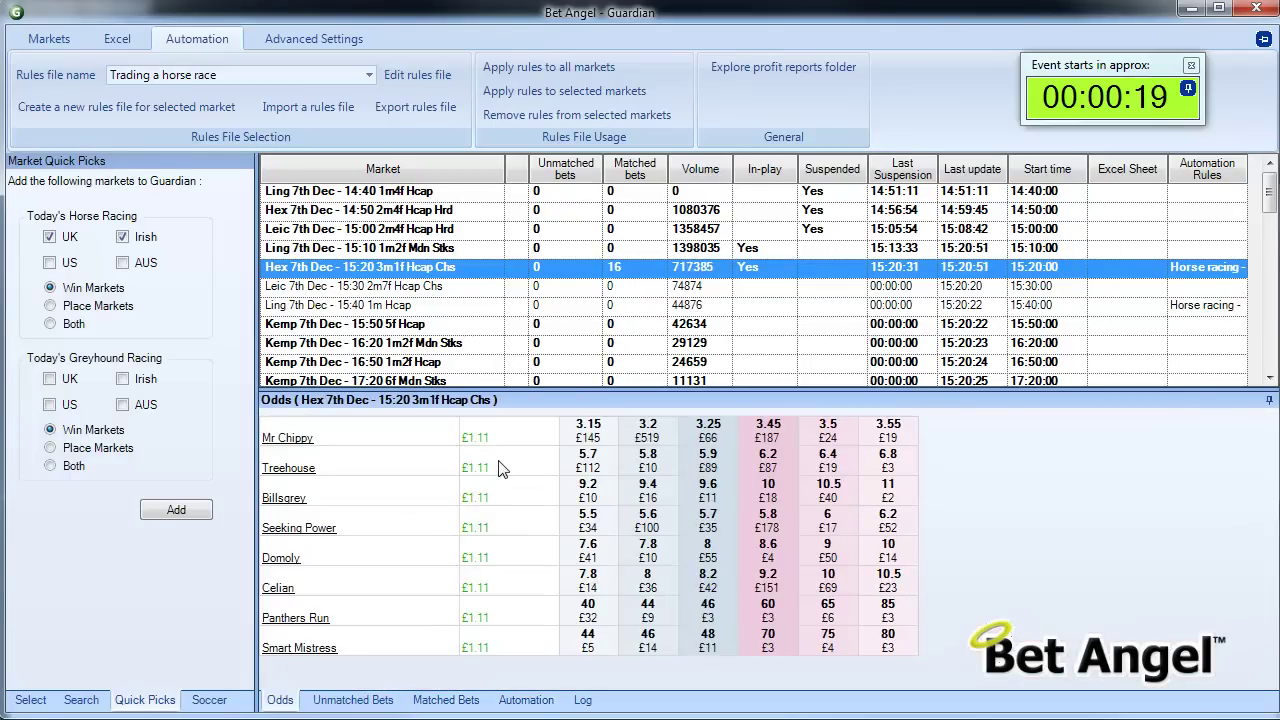